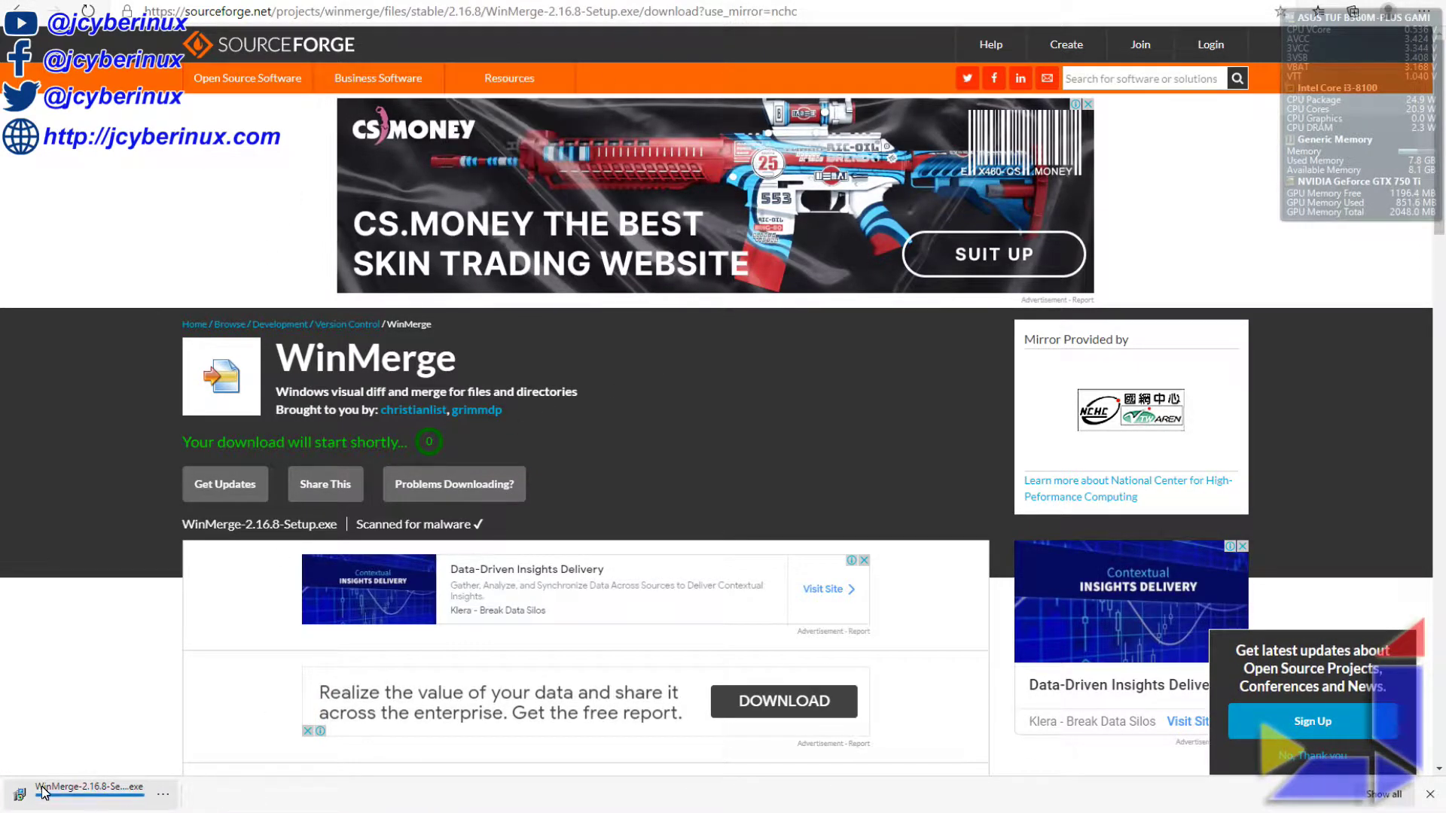
# Step: Finish downloading WinMerge-2.16.8-Setup.exe from SourceForge and open the installer
pyautogui.click(66, 804)
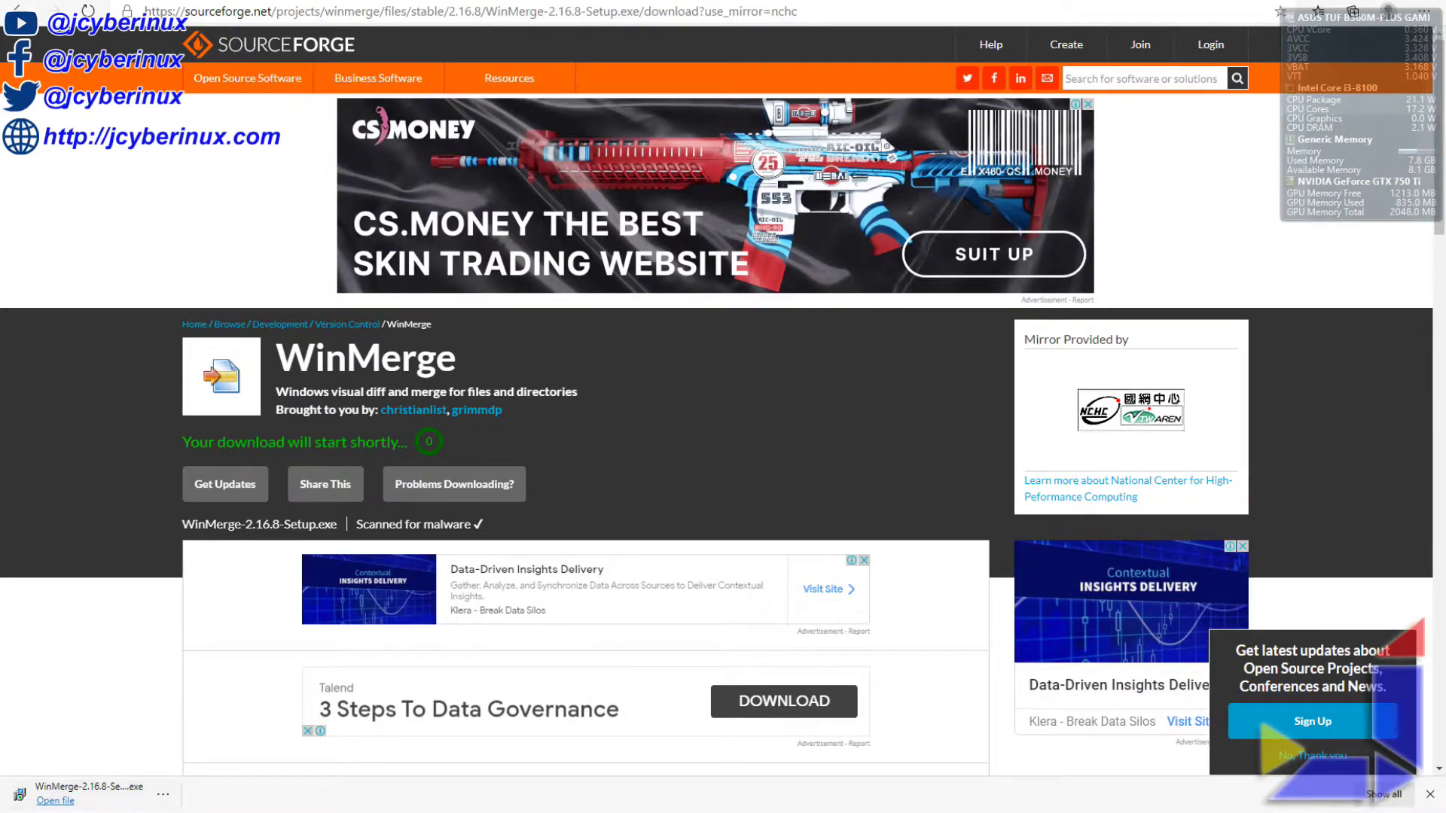
pyautogui.click(55, 801)
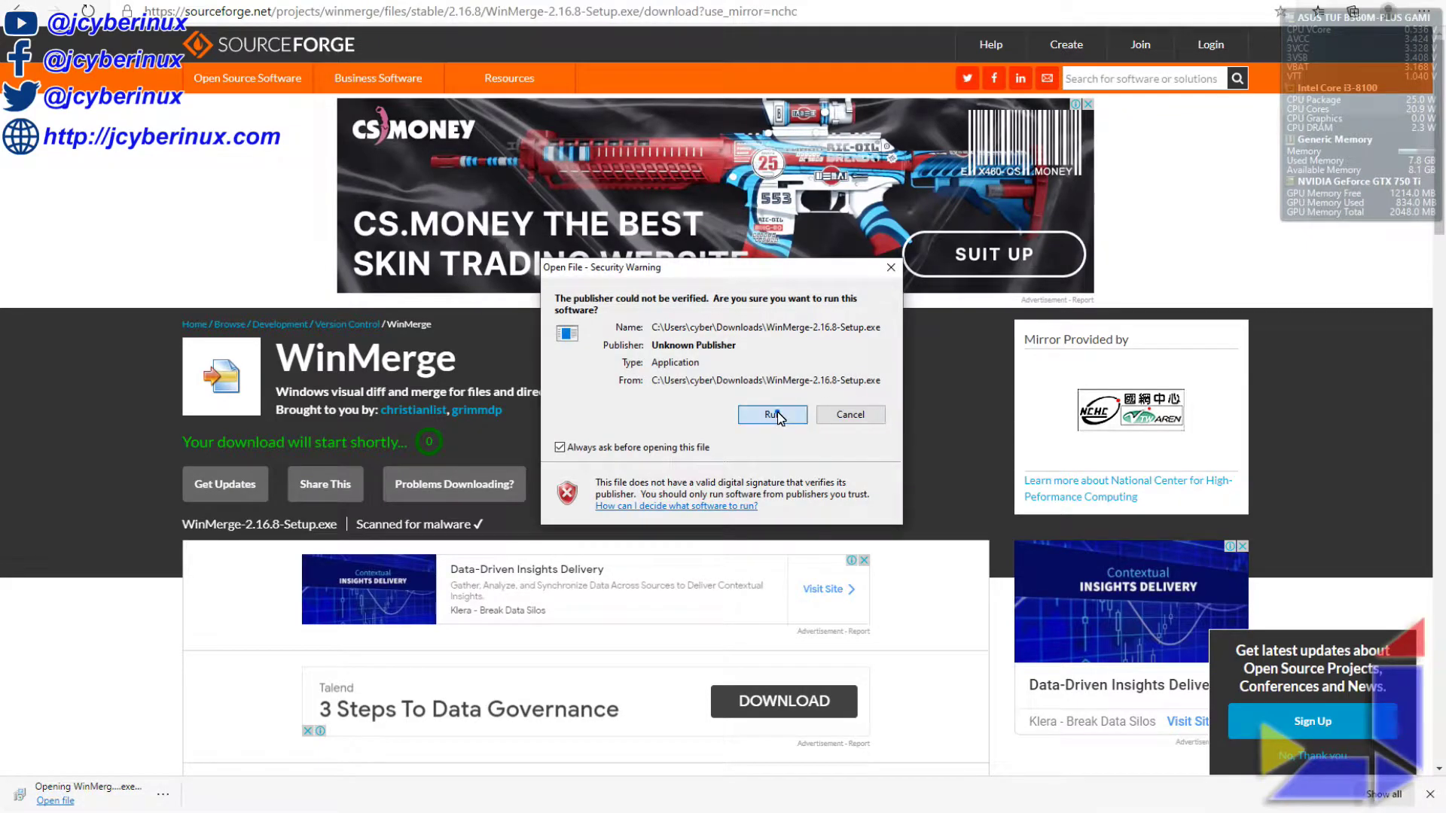
# Step: Install WinMerge 2.16.8 with the default location, components and tasks, then launch it
pyautogui.click(770, 413)
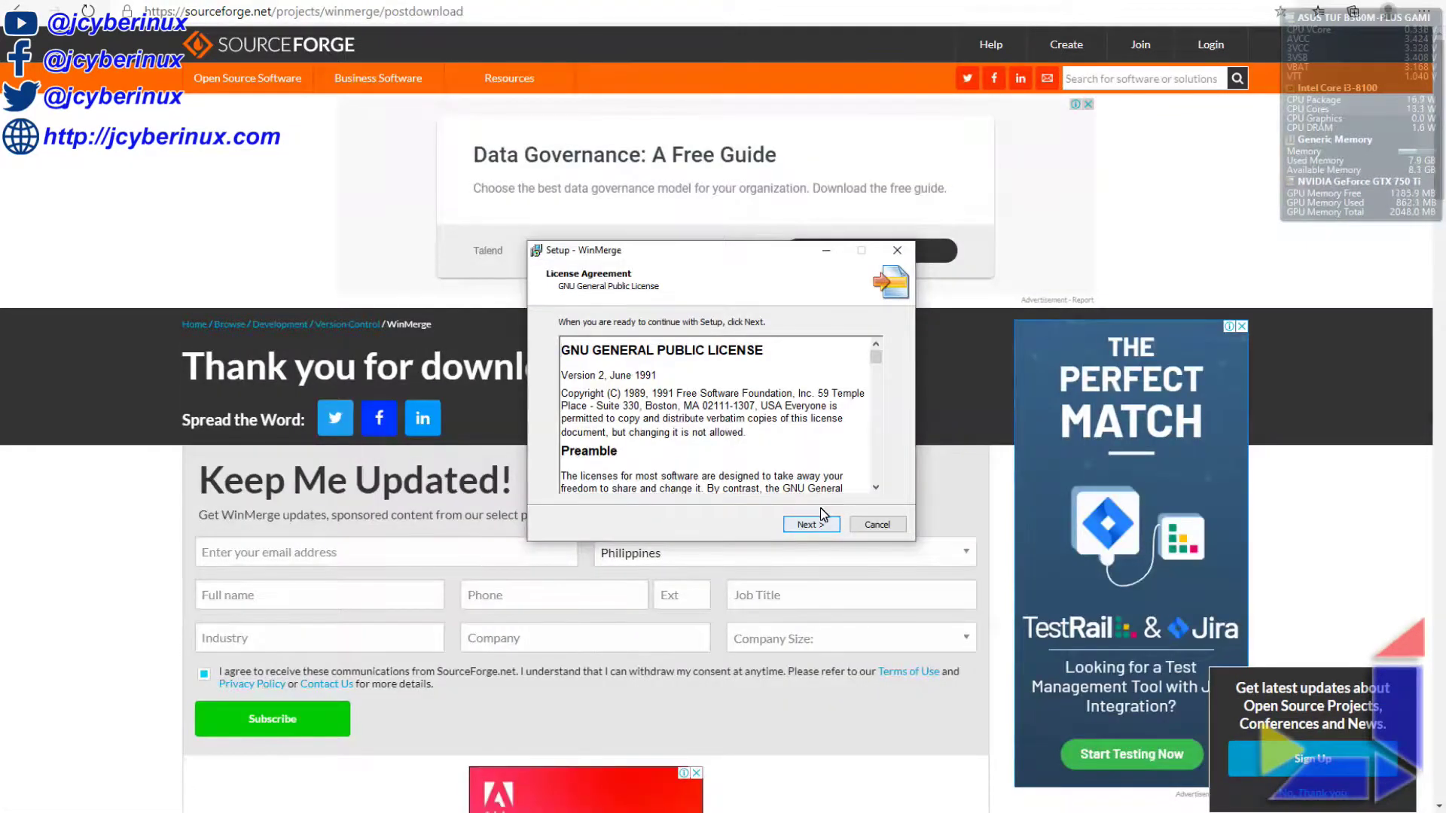
pyautogui.click(820, 516)
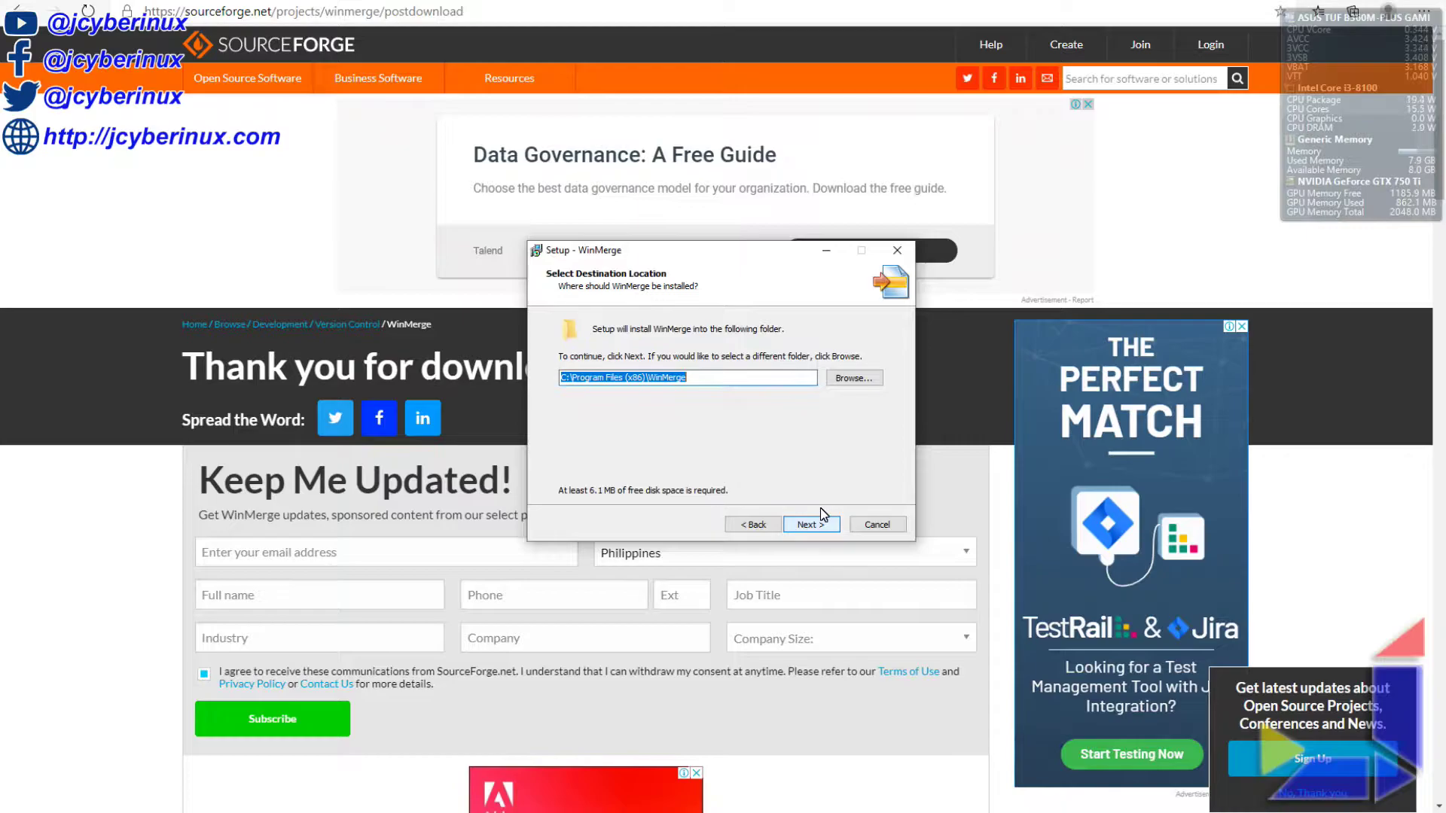
pyautogui.click(820, 515)
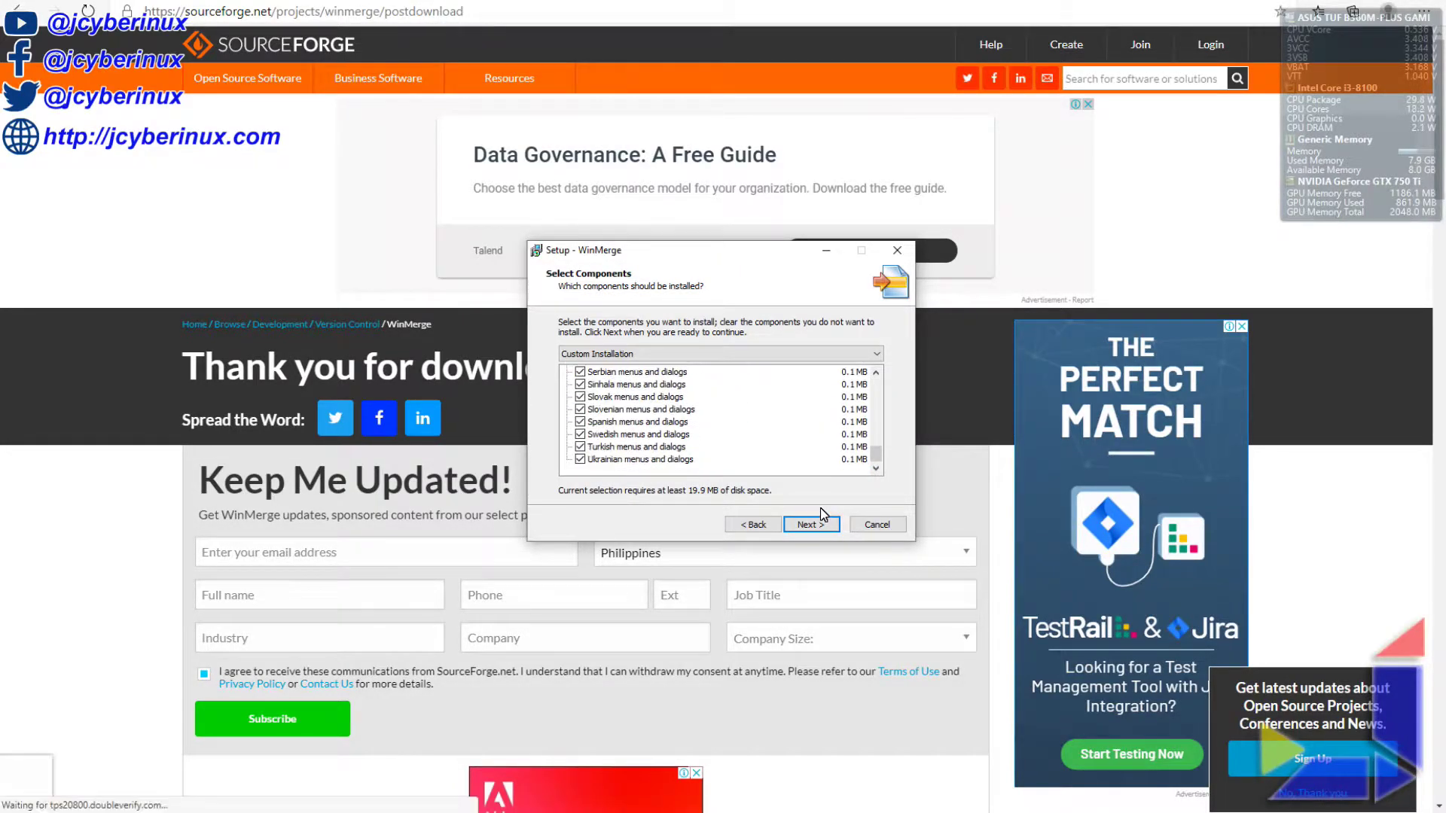
pyautogui.click(820, 515)
pyautogui.click(820, 515)
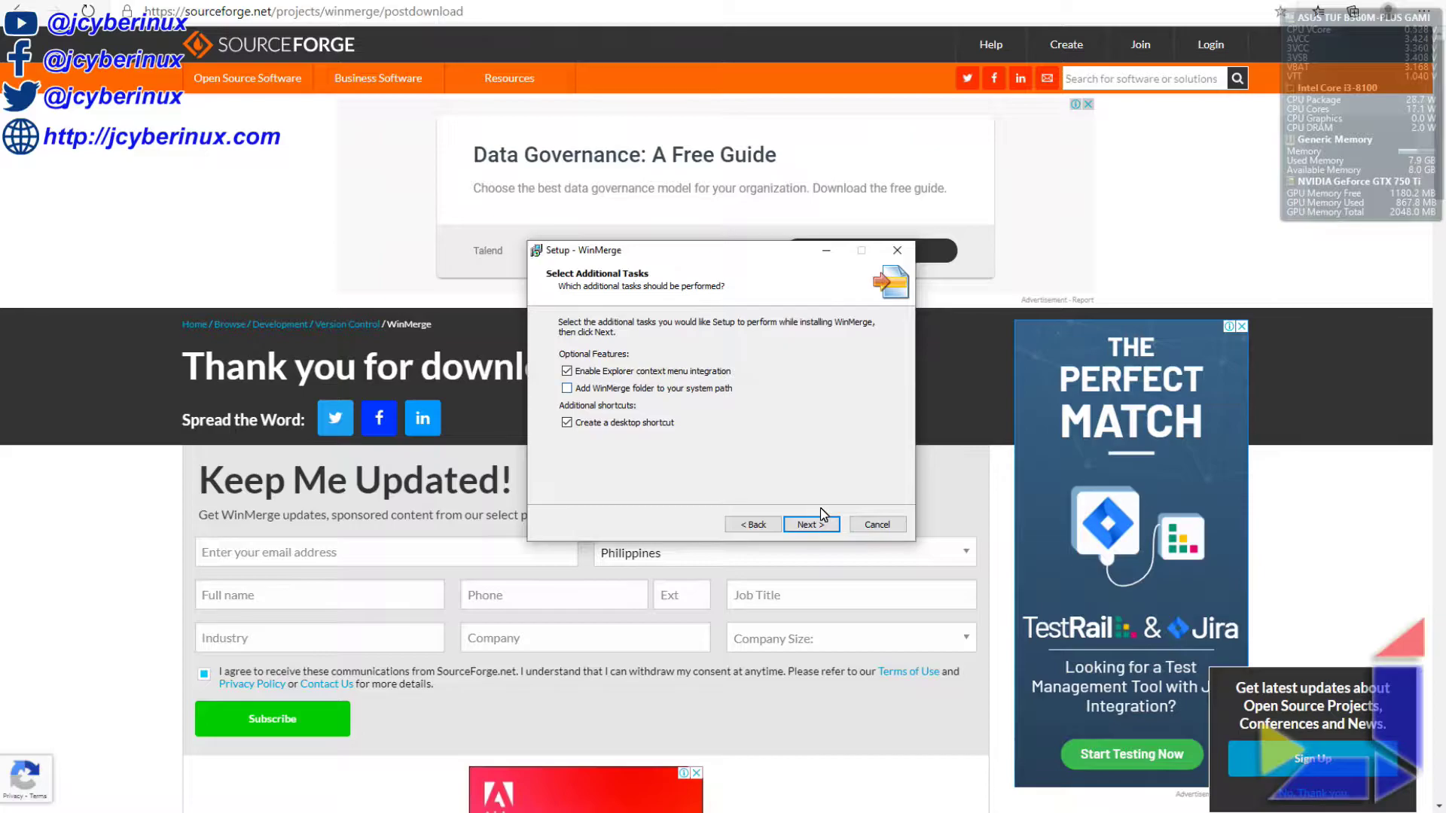
pyautogui.click(820, 516)
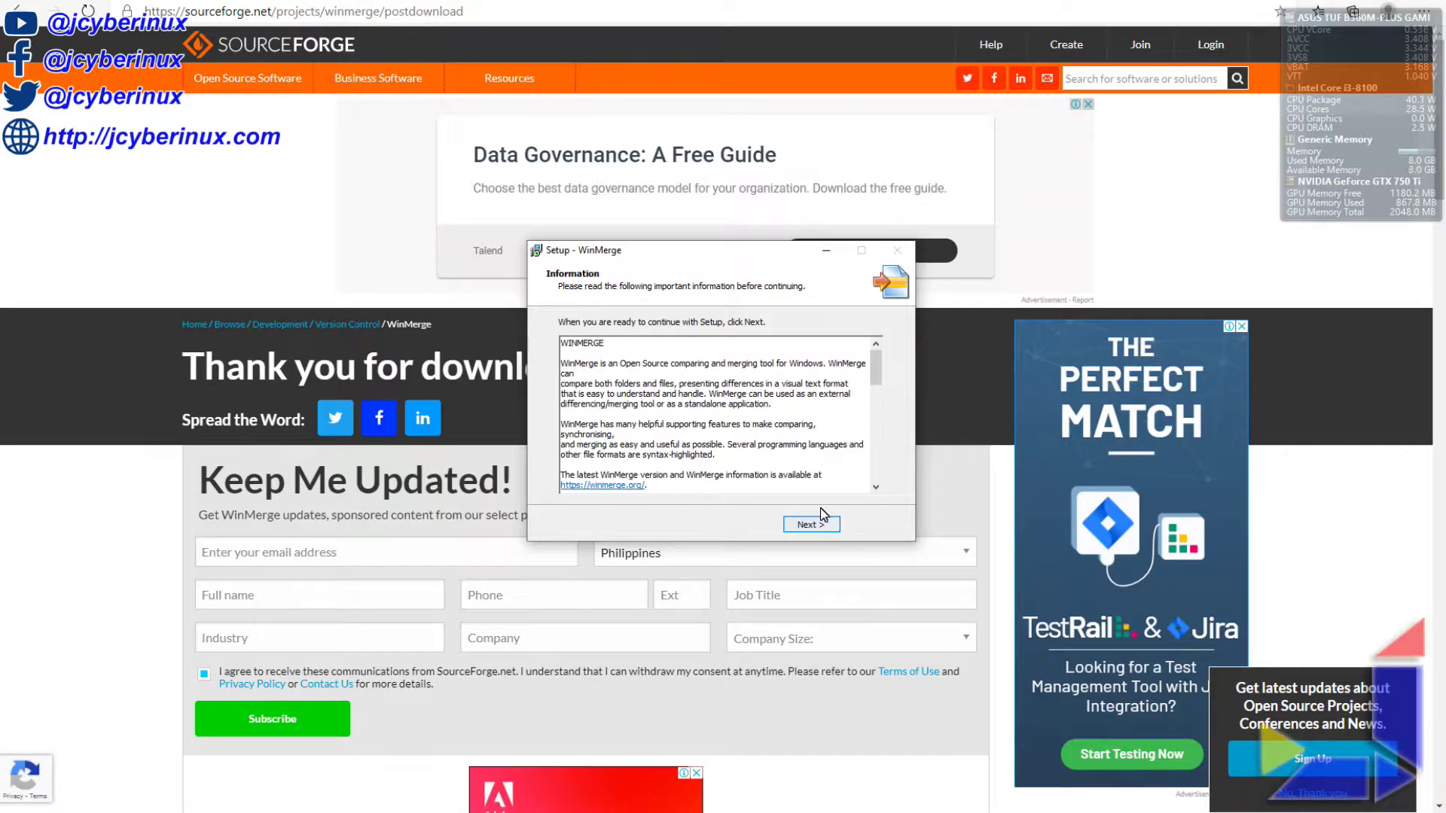
pyautogui.click(821, 520)
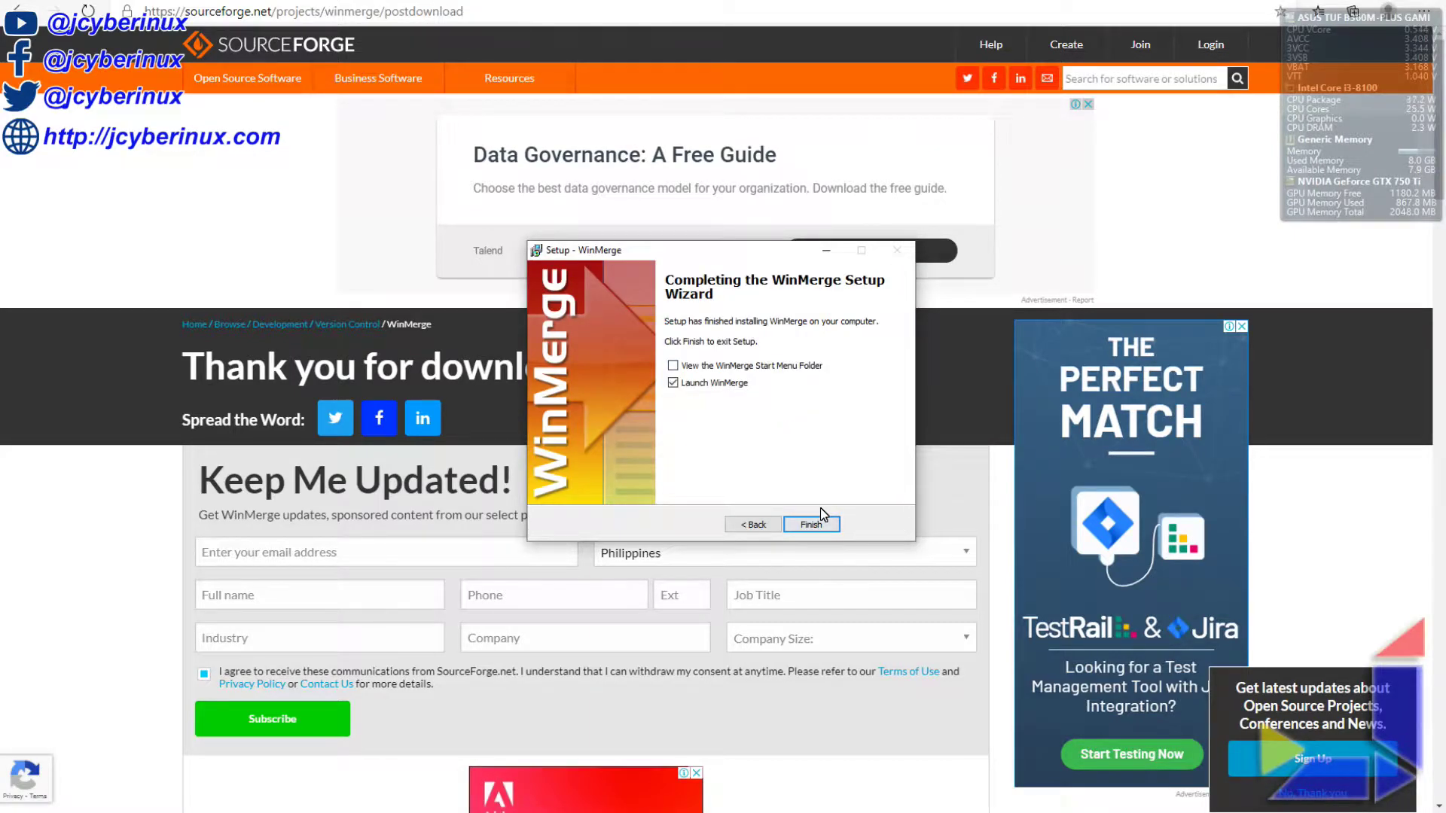
pyautogui.click(811, 523)
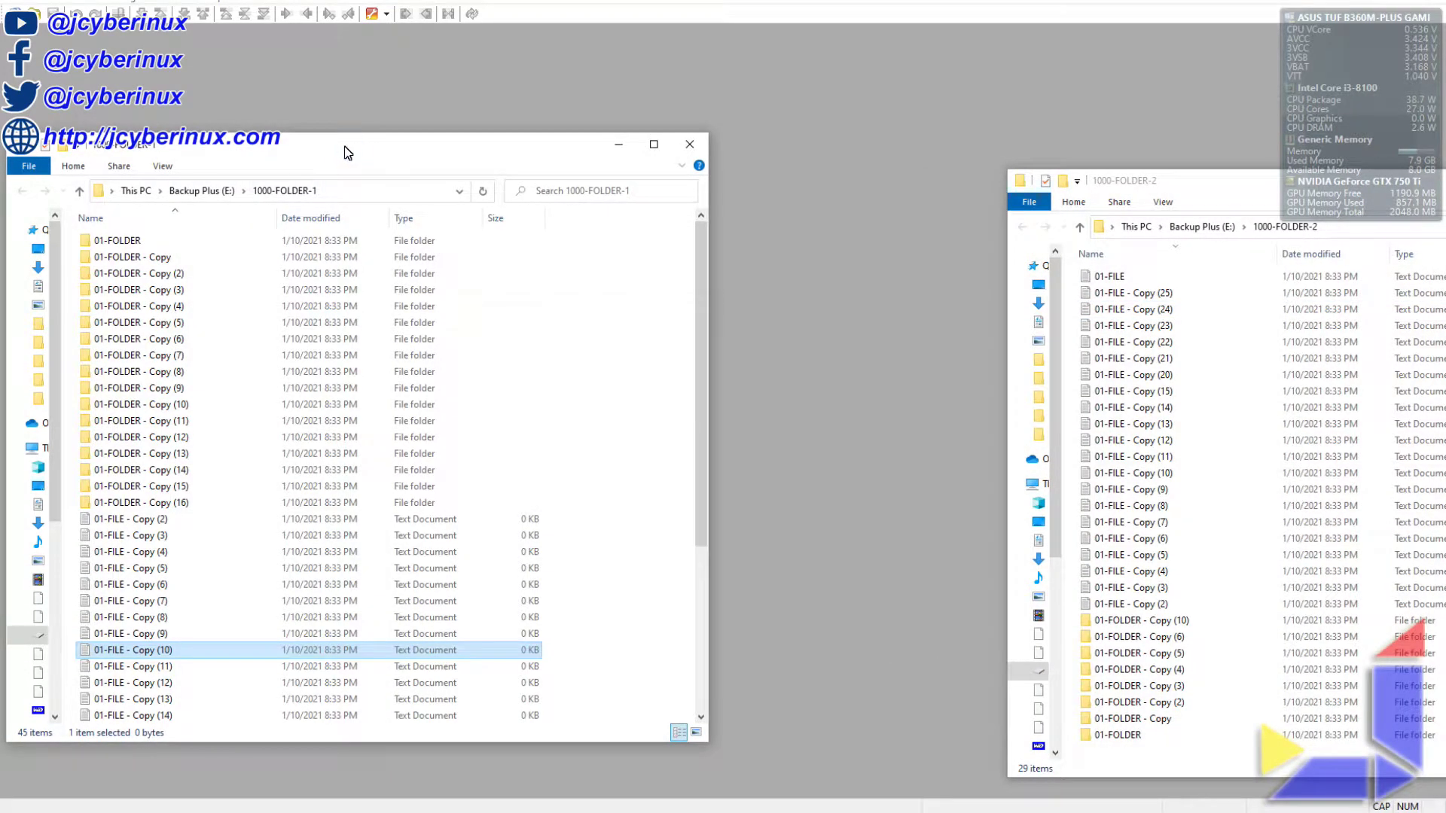
# Step: Arrange the 1000-FOLDER-1 and 1000-FOLDER-2 windows side by side and copy path E:\1000-FOLDER-1
pyautogui.moveTo(347, 151); pyautogui.dragTo(441, 133)
pyautogui.moveTo(1113, 181)
pyautogui.mouseDown()
pyautogui.moveTo(938, 135)
pyautogui.moveTo(922, 153)
pyautogui.mouseUp()
pyautogui.moveTo(689, 145); pyautogui.dragTo(655, 145)
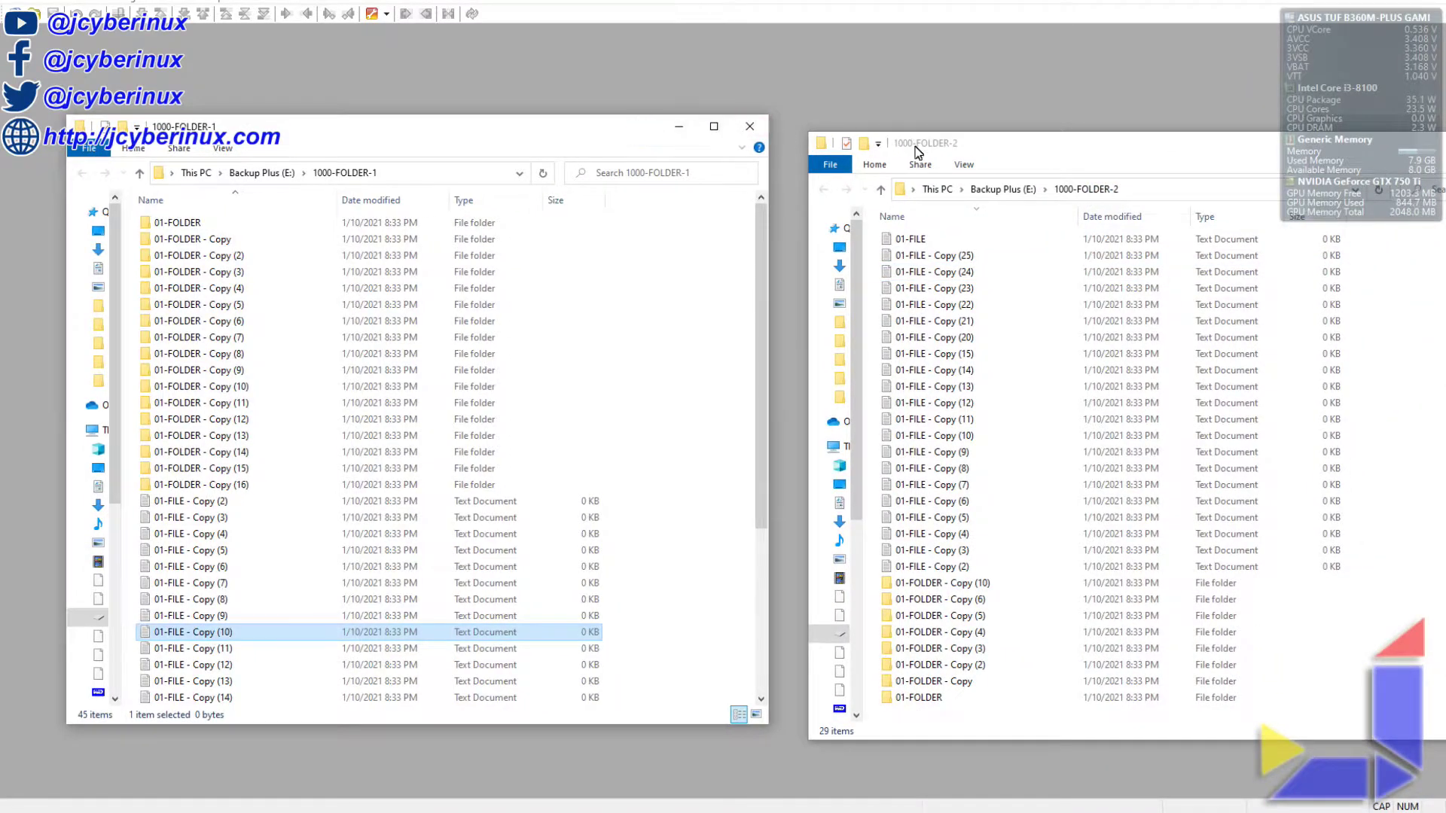
pyautogui.moveTo(915, 152); pyautogui.dragTo(883, 132)
pyautogui.click(248, 222)
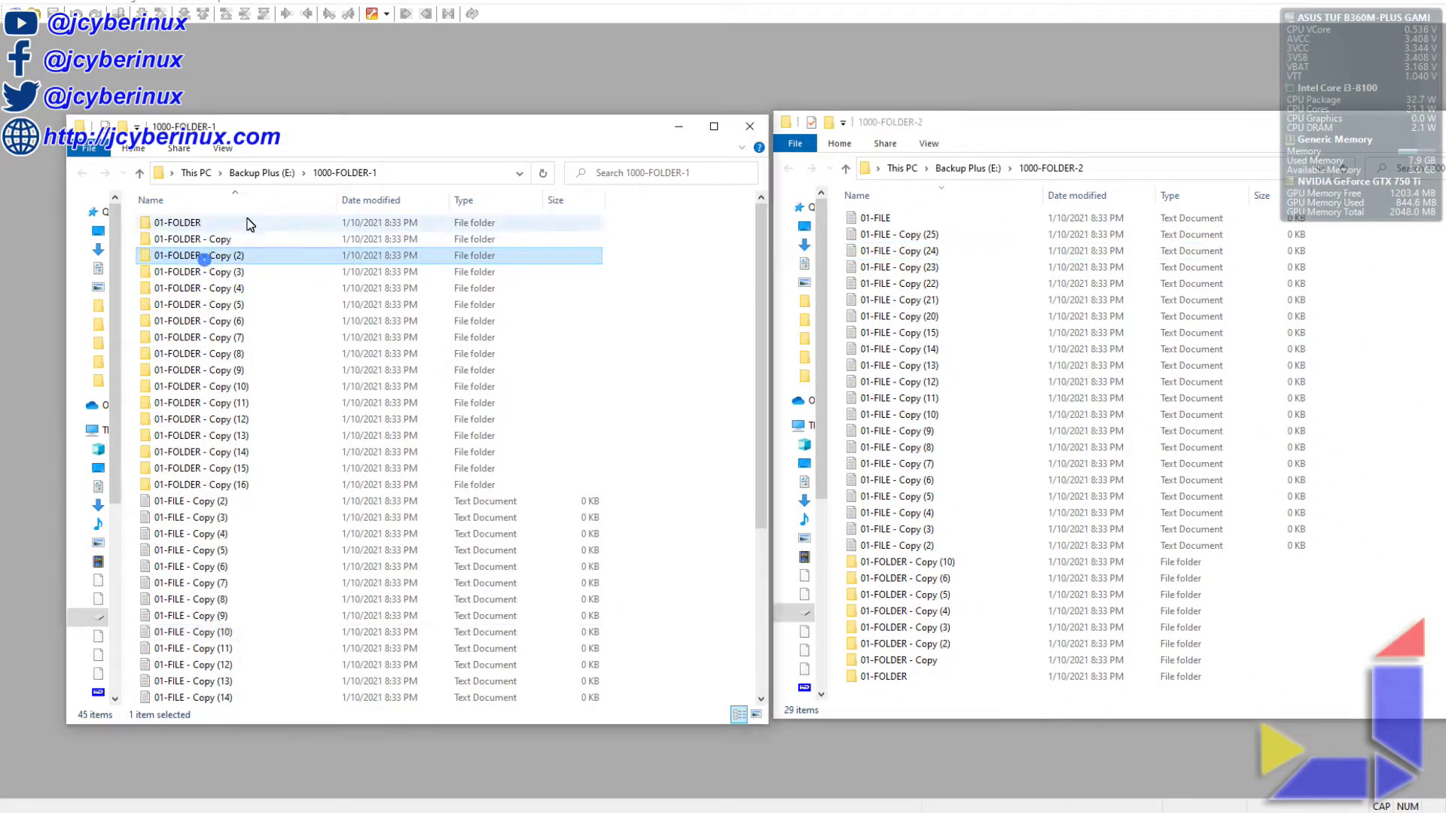
pyautogui.scroll(-5, 396, 320)
pyautogui.scroll(5, 396, 320)
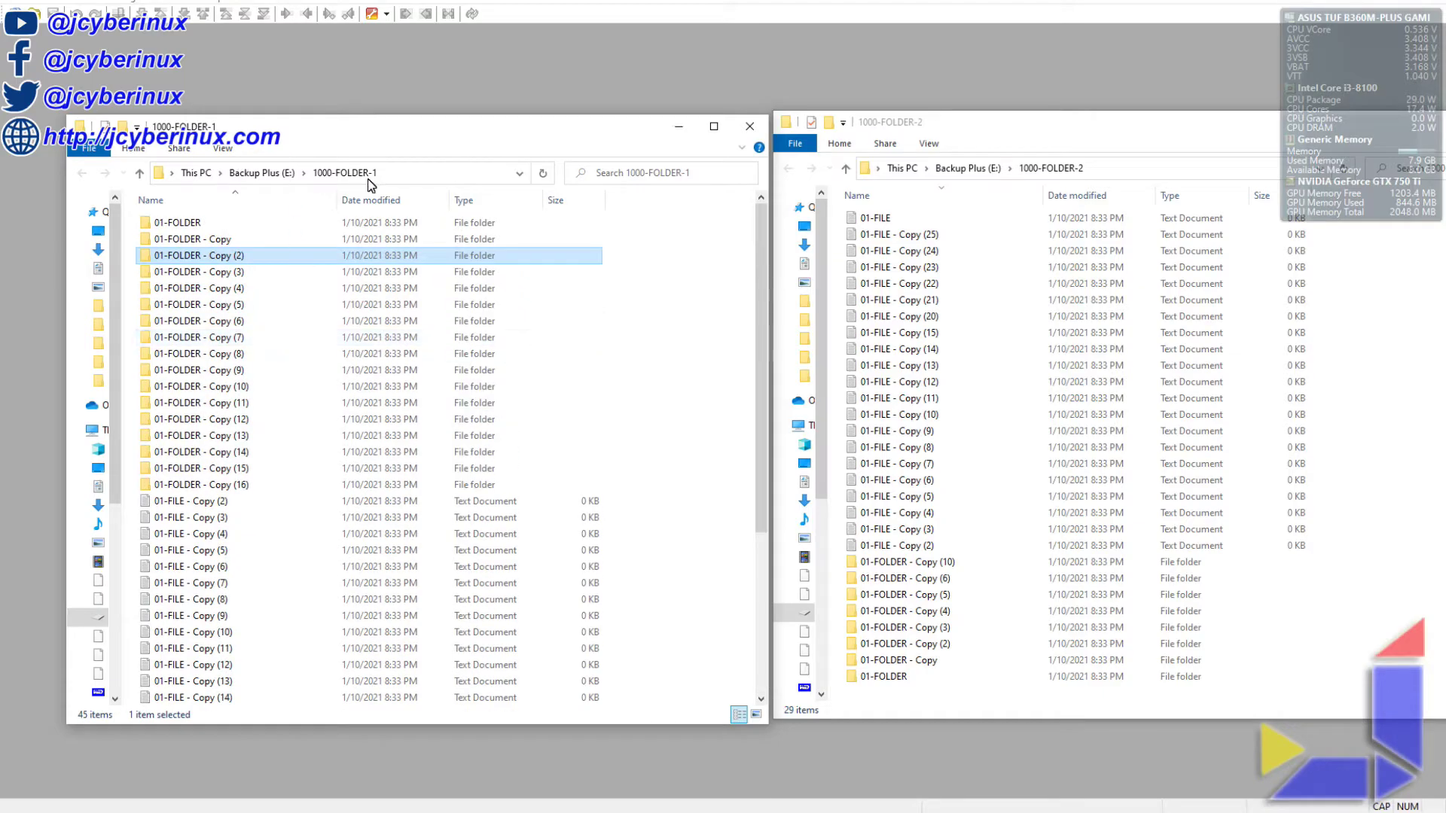
pyautogui.click(429, 178)
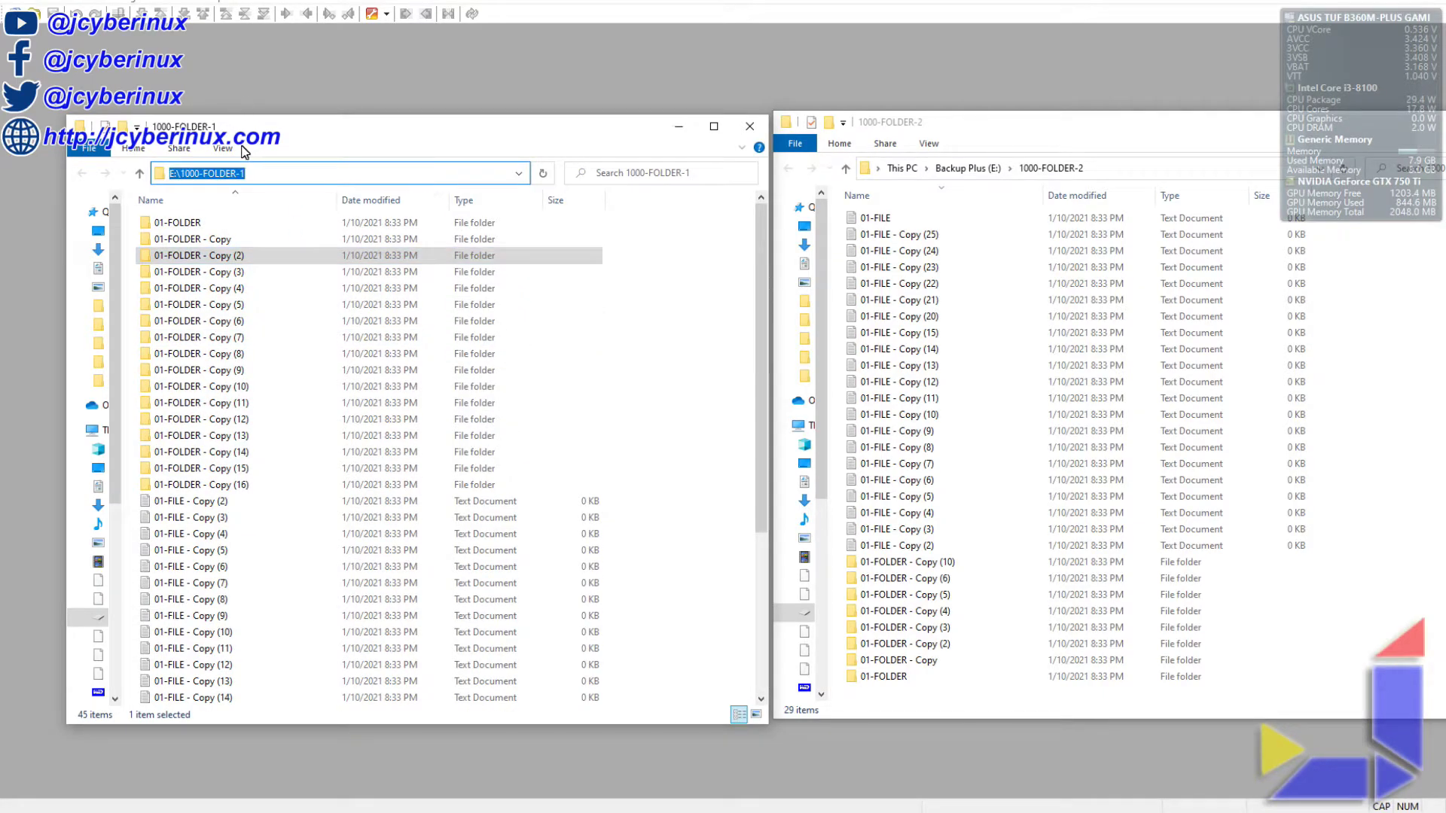
pyautogui.press('super+d')
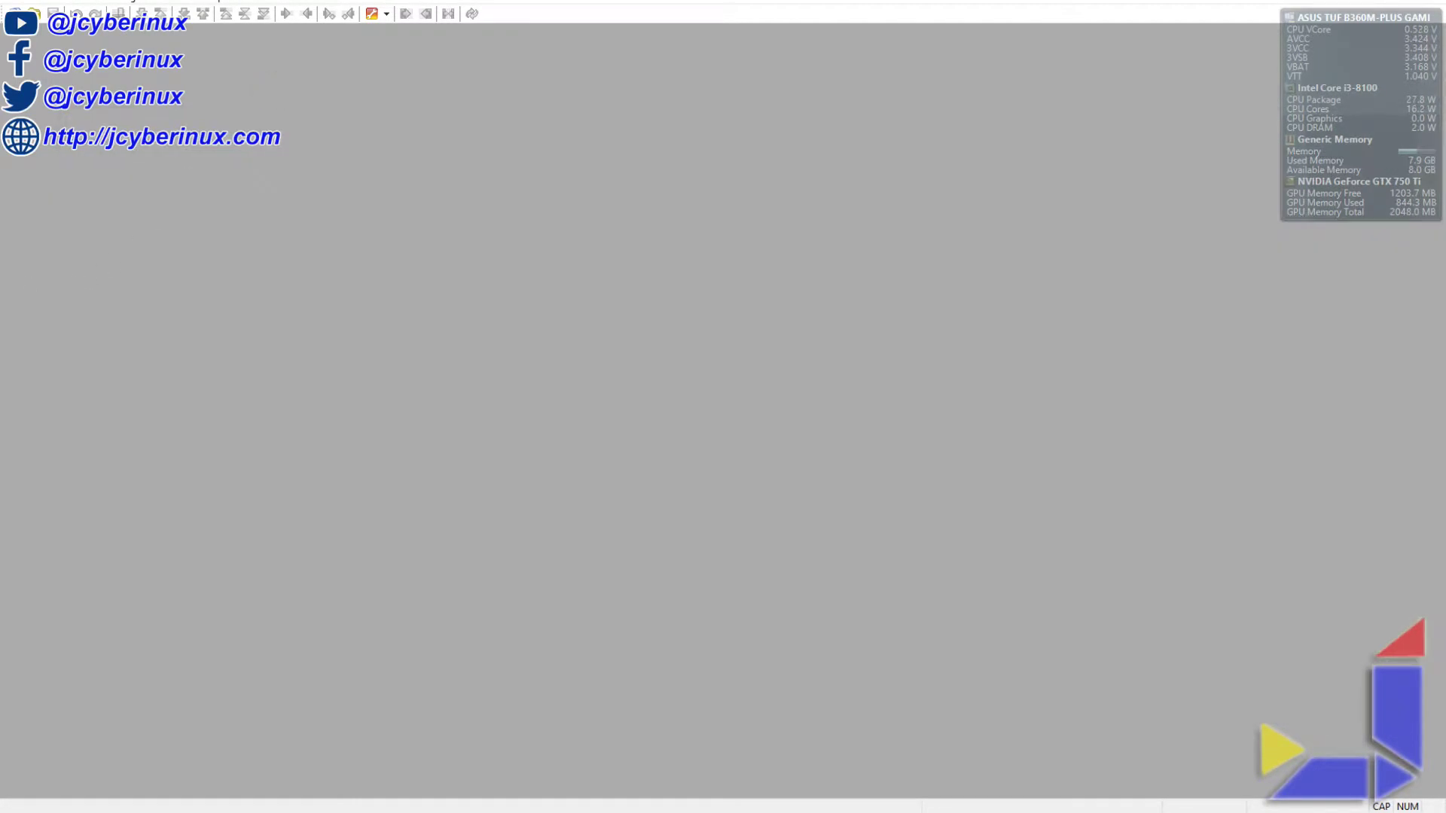
# Step: Compare folders E:\1000-FOLDER-1 and E:\1000-FOLDER-2 using the pasted paths
pyautogui.press('super+d')
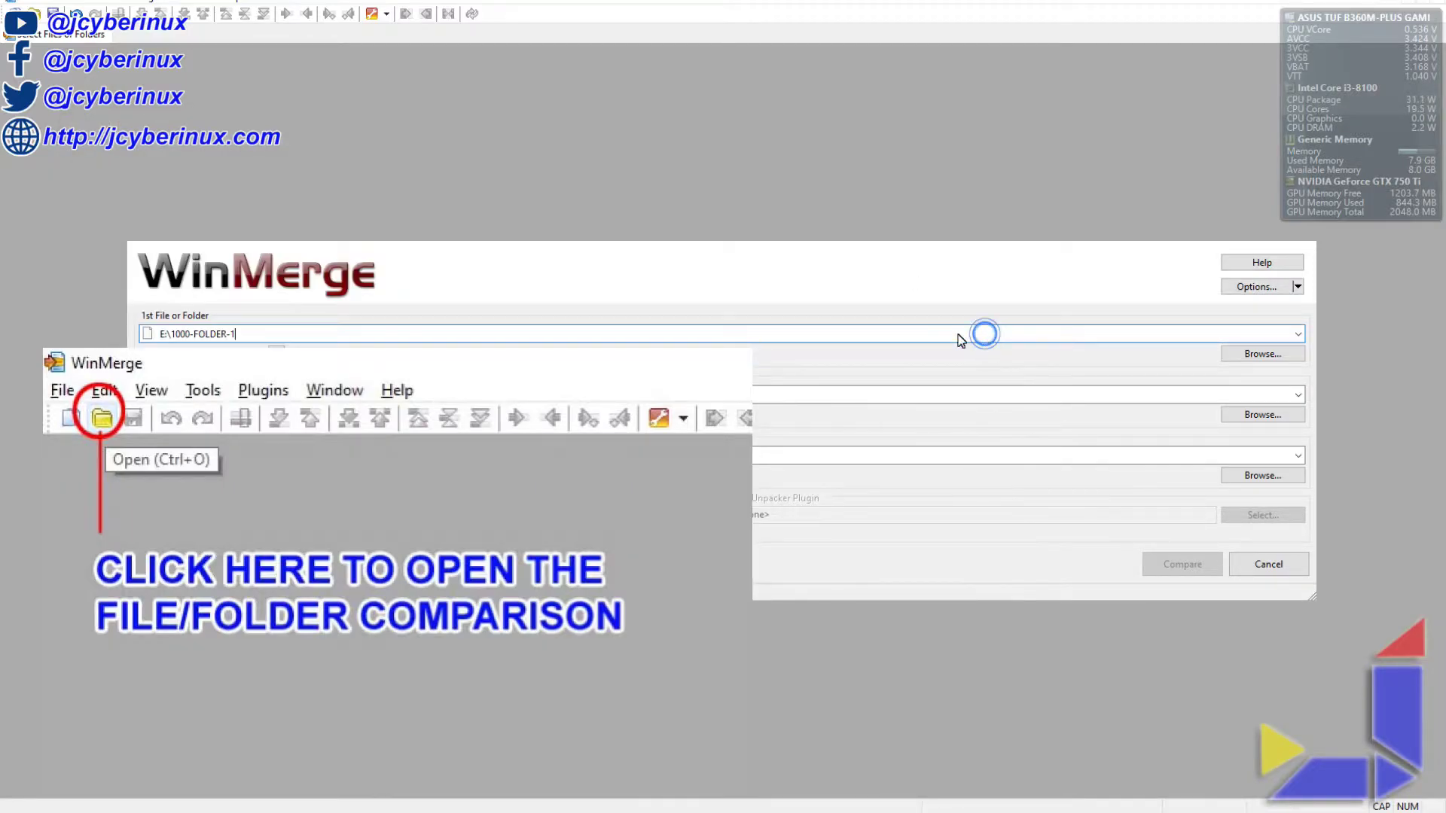
pyautogui.hotkey('ctrl', 'v')
pyautogui.click(395, 394)
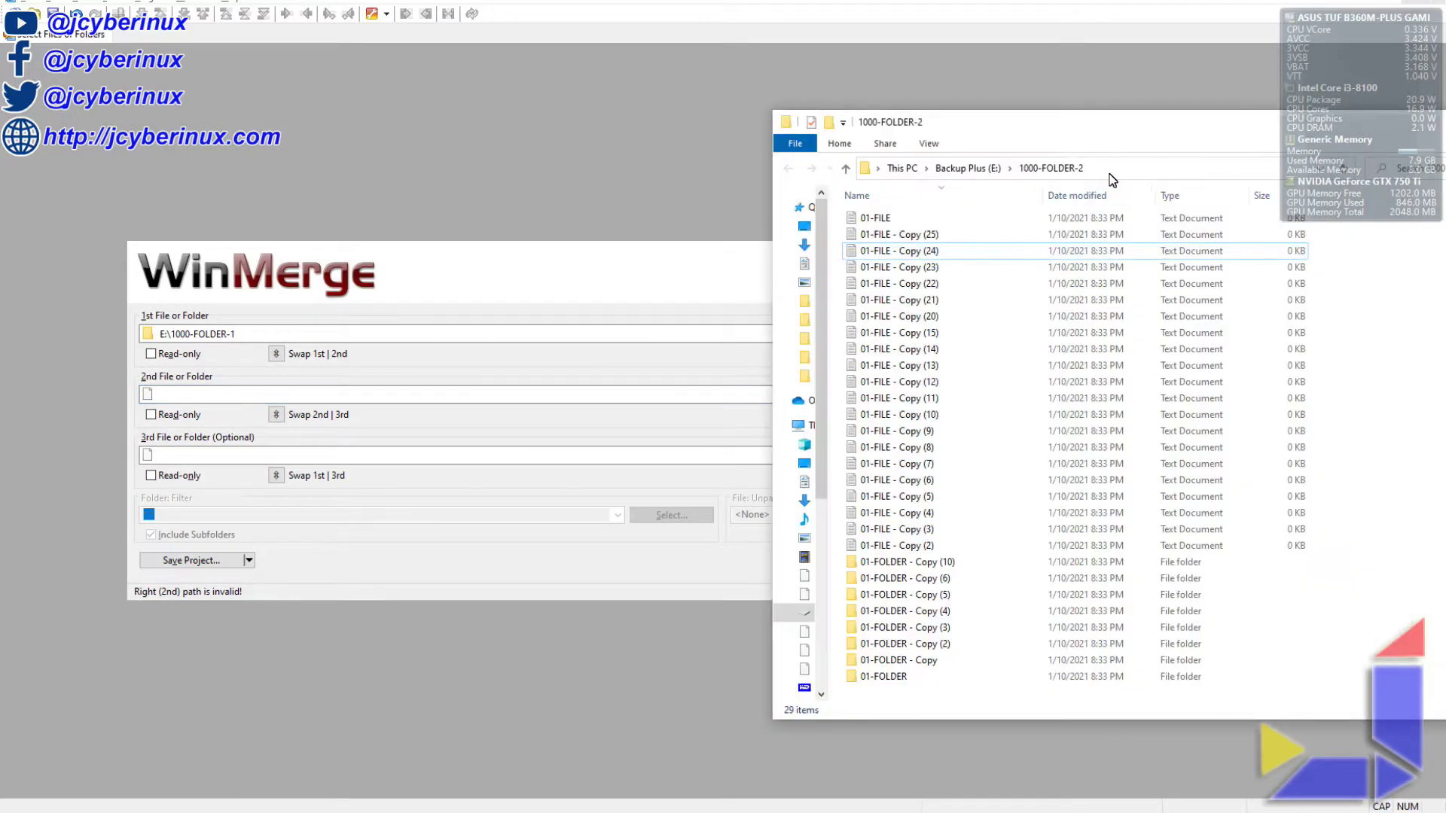
pyautogui.click(279, 397)
pyautogui.write('E:\\1000-FOLDER-2')
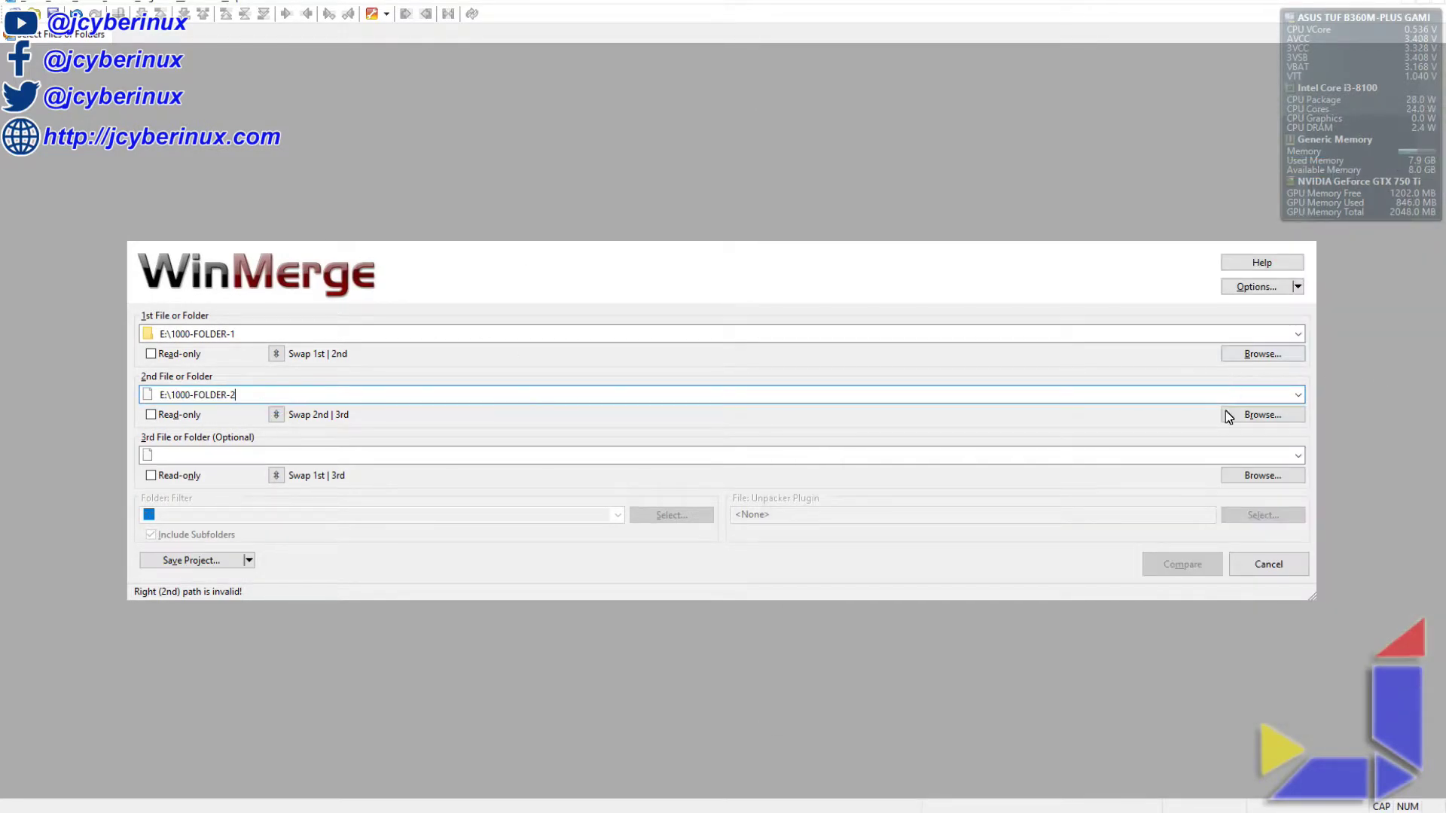
pyautogui.click(1181, 564)
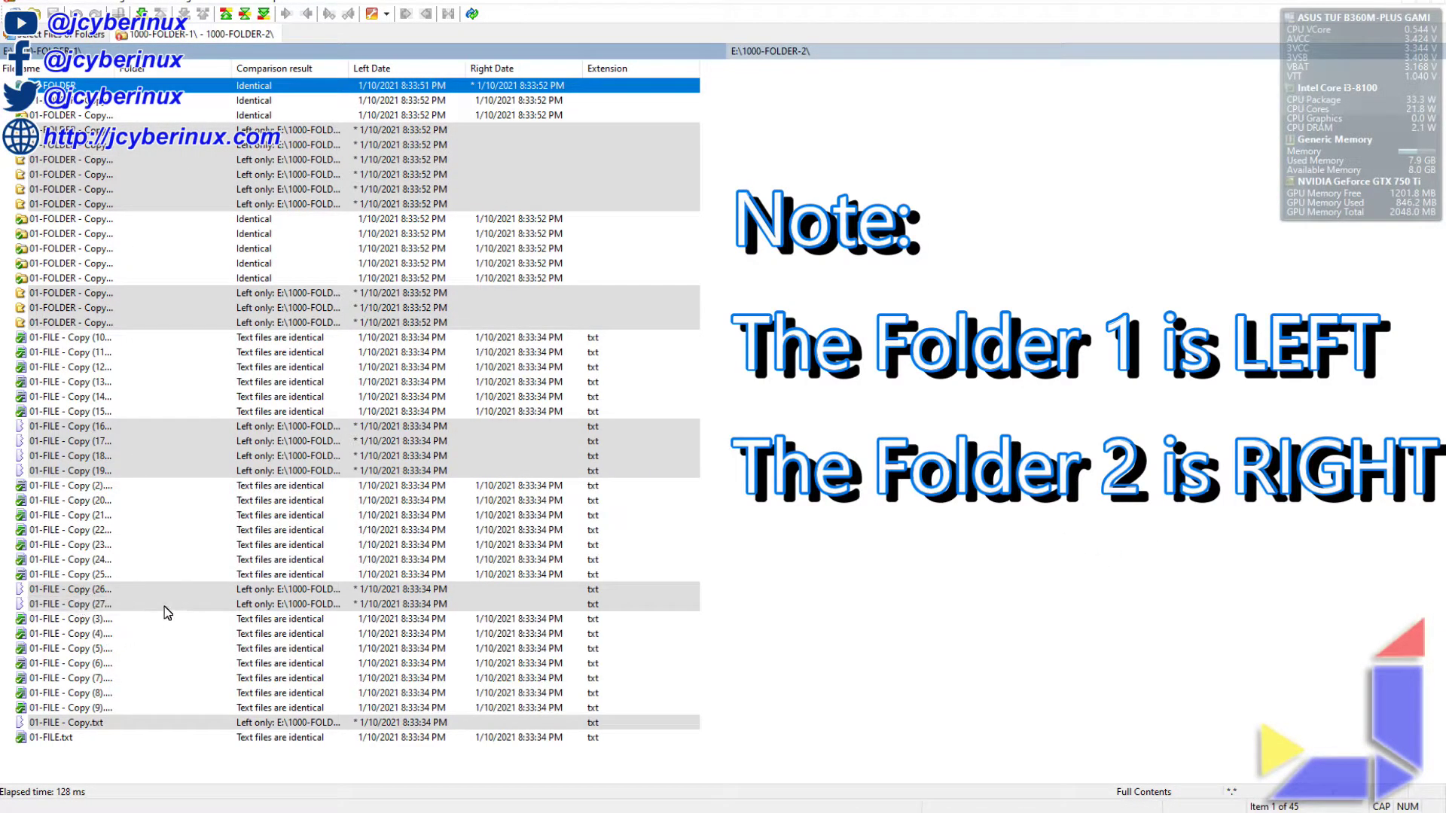
# Step: Widen the Comparison result column and bring up a left-only folder's context menu
pyautogui.moveTo(352, 68); pyautogui.dragTo(359, 69)
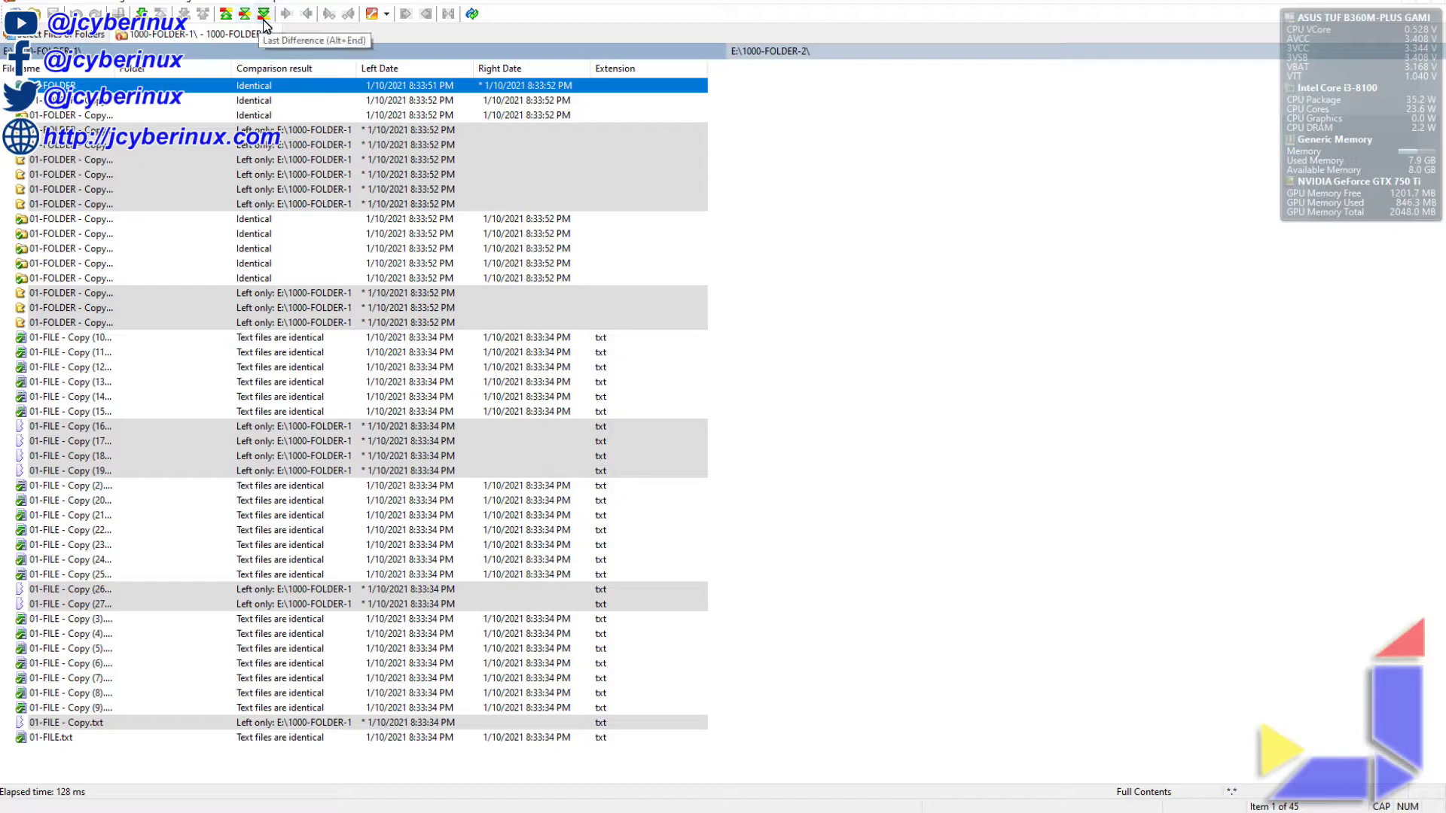
pyautogui.rightClick(206, 175)
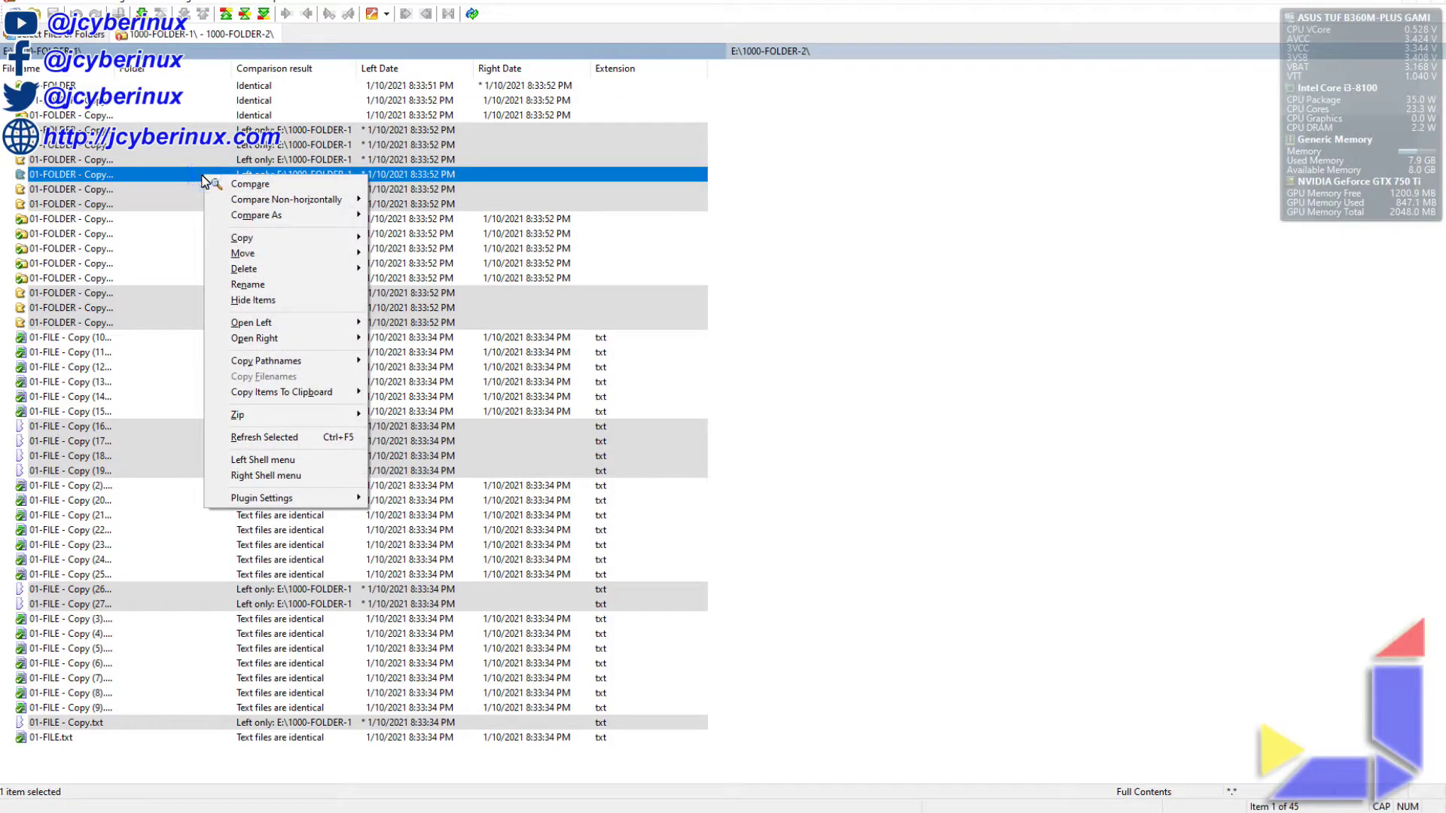
pyautogui.moveTo(242, 237)
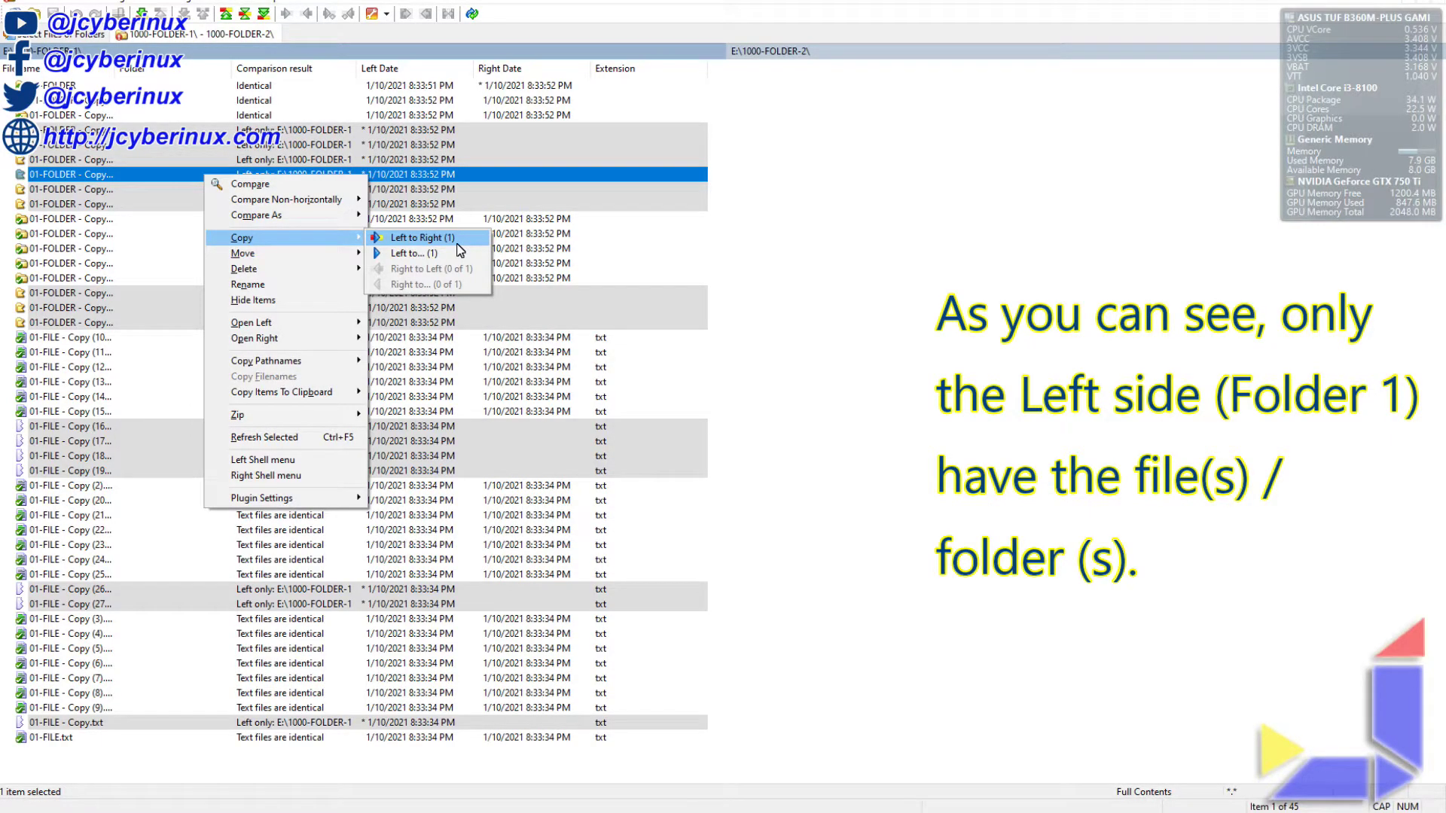
# Step: Copy the left-only folder to 1000-FOLDER-2, then select left-only file 01-FILE - Copy.txt
pyautogui.click(420, 237)
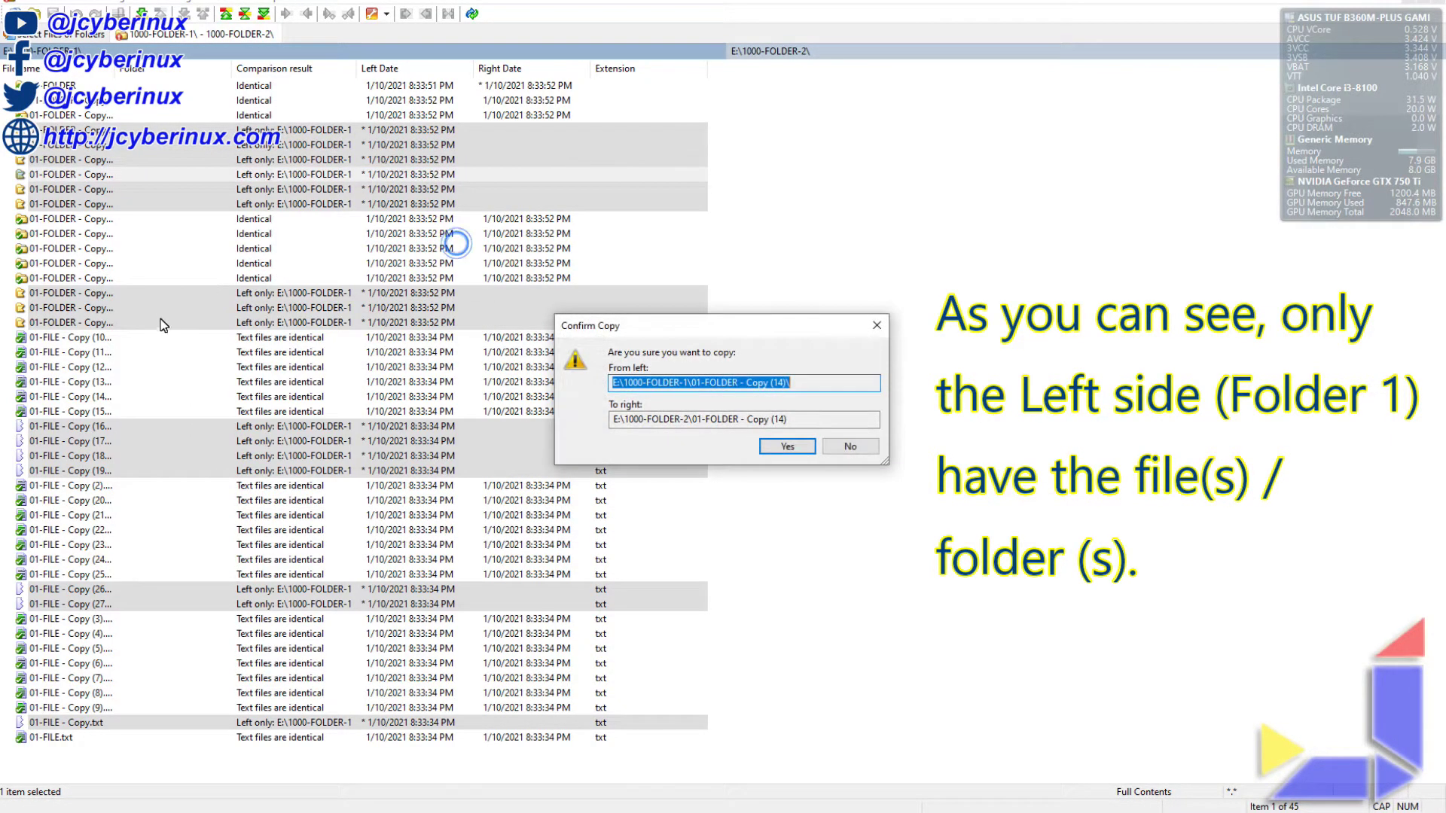
pyautogui.click(791, 448)
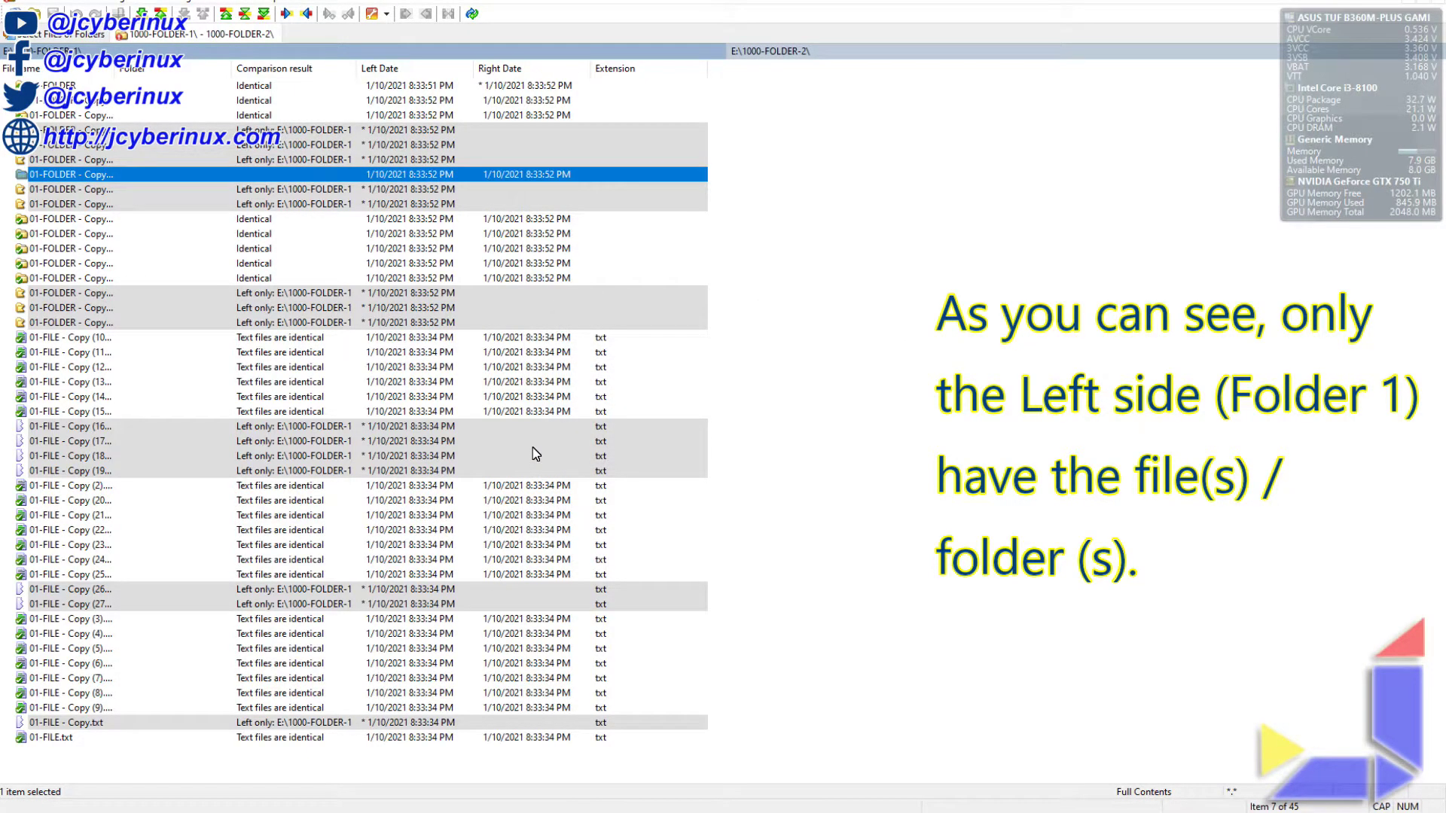
pyautogui.rightClick(158, 130)
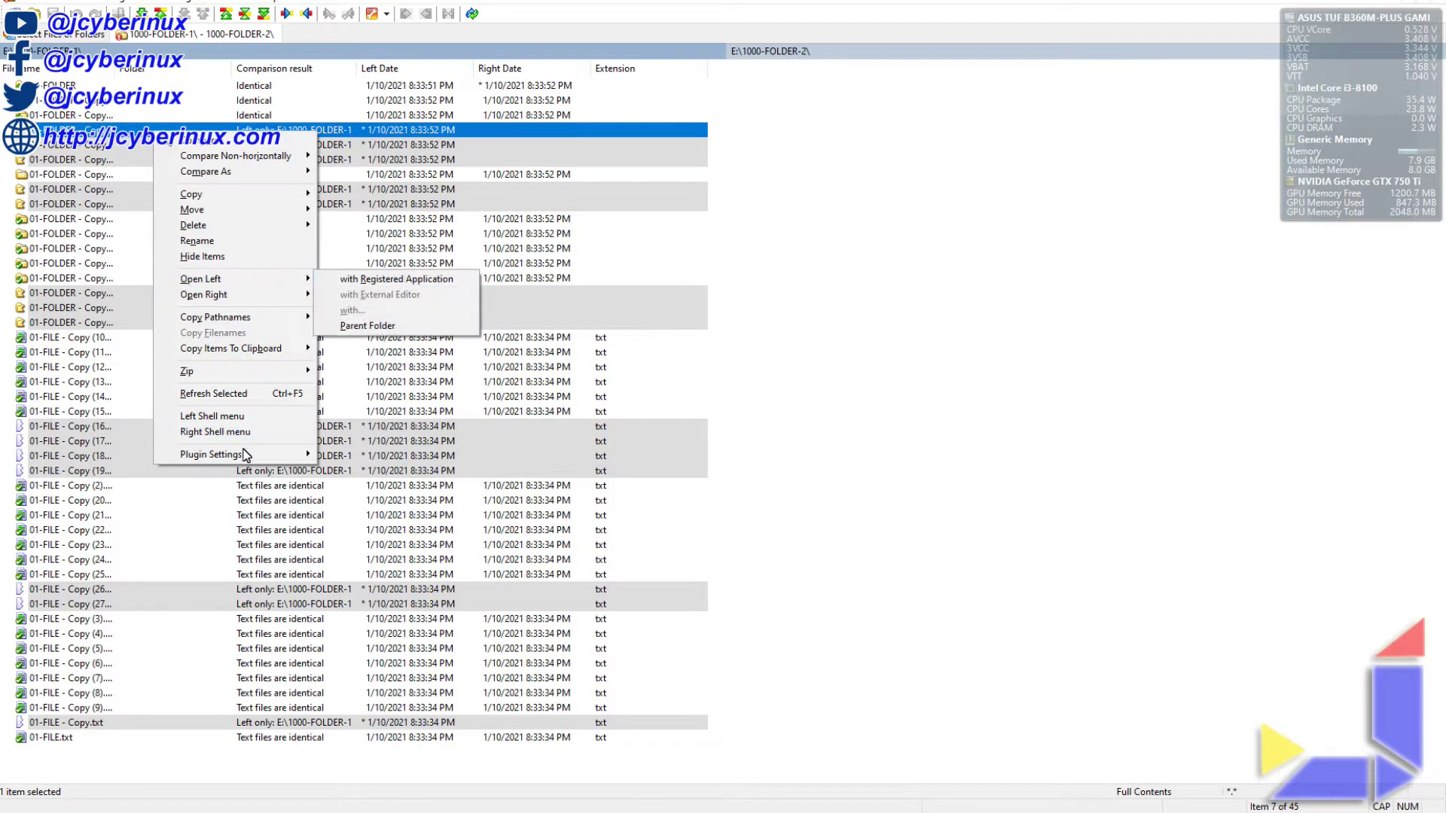
pyautogui.click(82, 726)
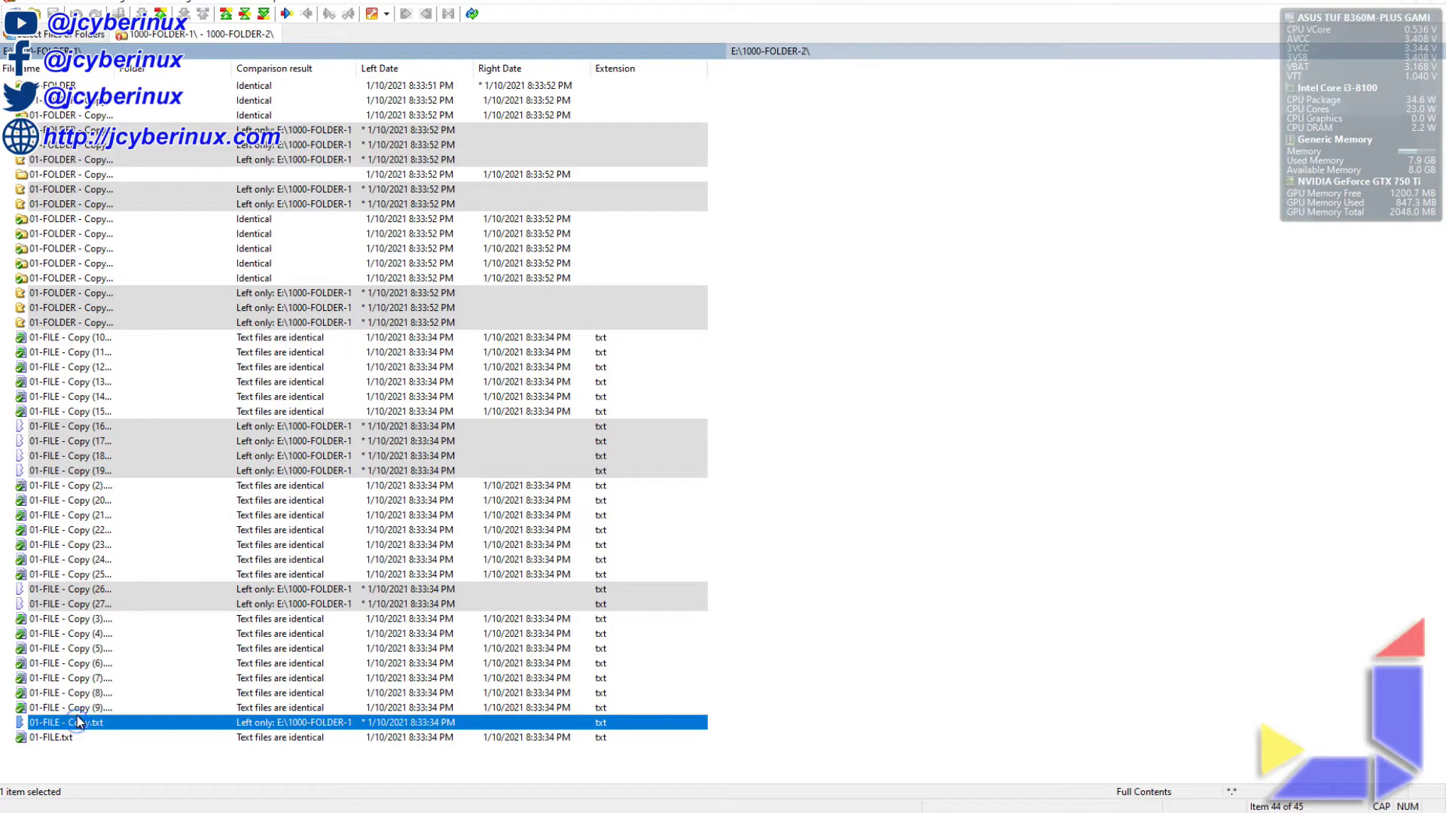
# Step: Add all the remaining left-only files and folders to the selection
pyautogui.keyDown('ctrl'); pyautogui.click(79, 603); pyautogui.keyUp('ctrl')
pyautogui.keyDown('ctrl'); pyautogui.click(75, 469); pyautogui.keyUp('ctrl')
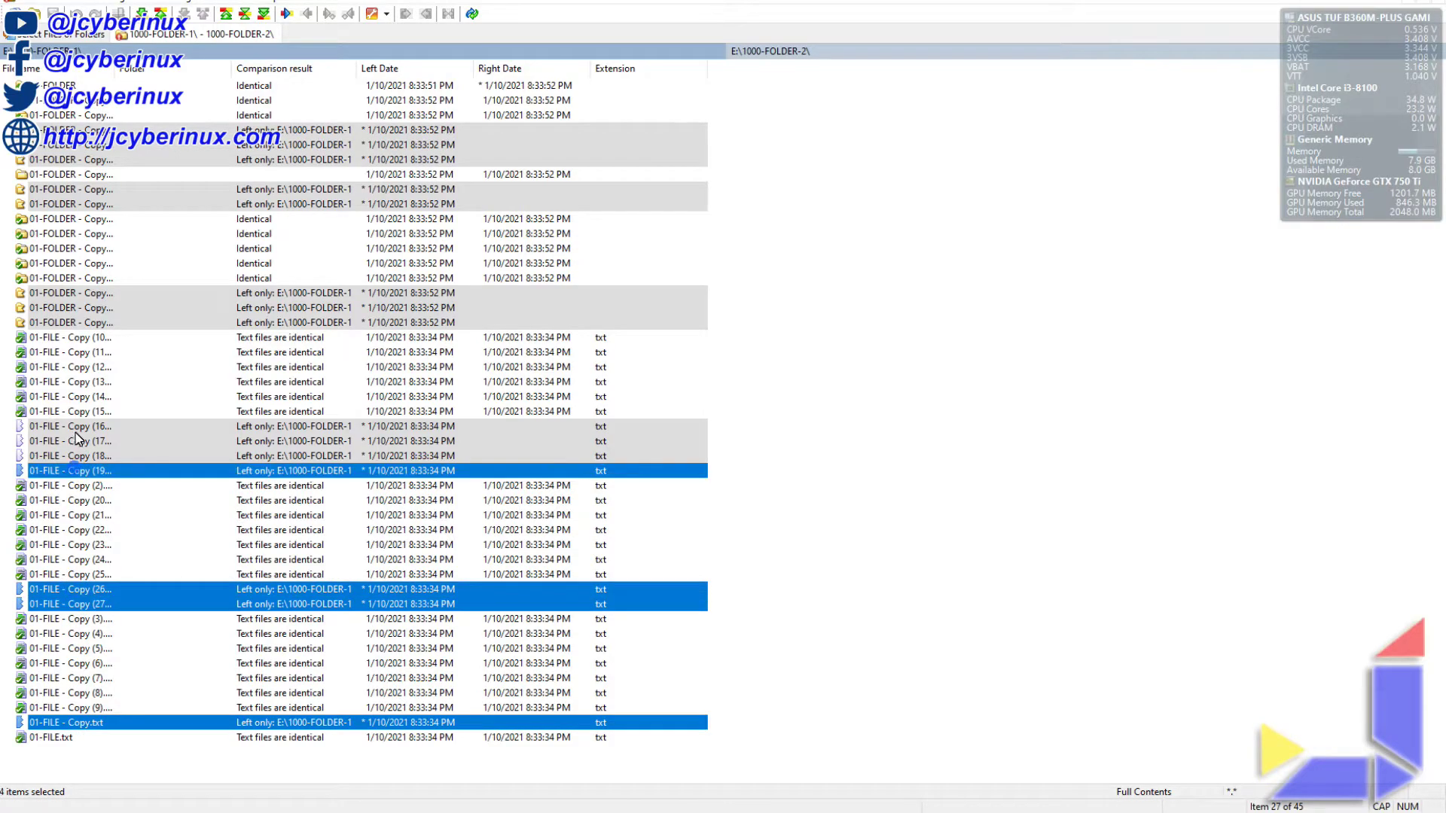
pyautogui.keyDown('ctrl'); pyautogui.click(78, 441); pyautogui.keyUp('ctrl')
pyautogui.keyDown('ctrl'); pyautogui.click(80, 322); pyautogui.keyUp('ctrl')
pyautogui.keyDown('ctrl'); pyautogui.click(79, 292); pyautogui.keyUp('ctrl')
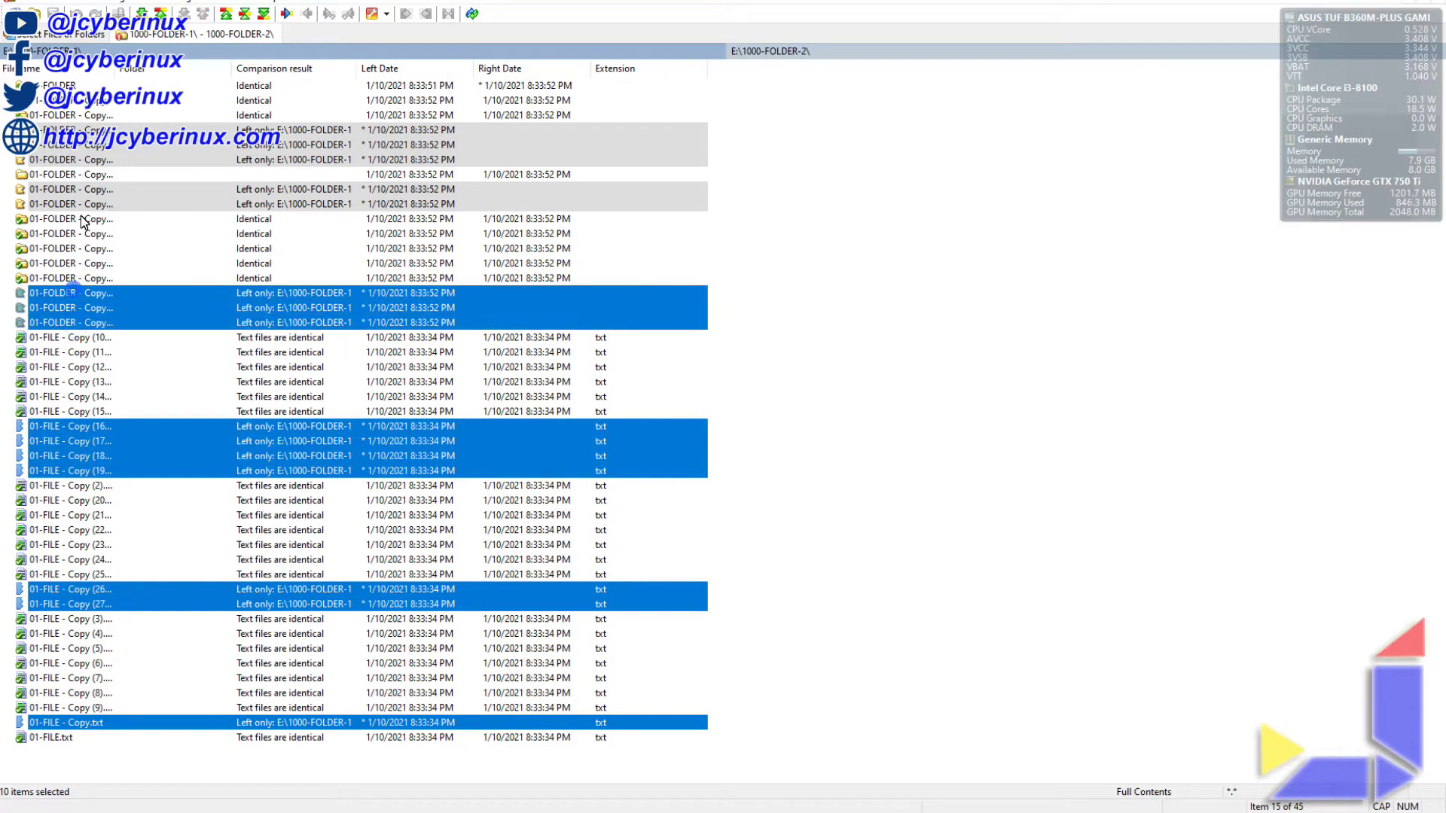
pyautogui.keyDown('ctrl'); pyautogui.click(80, 204); pyautogui.keyUp('ctrl')
pyautogui.keyDown('ctrl'); pyautogui.click(77, 159); pyautogui.keyUp('ctrl')
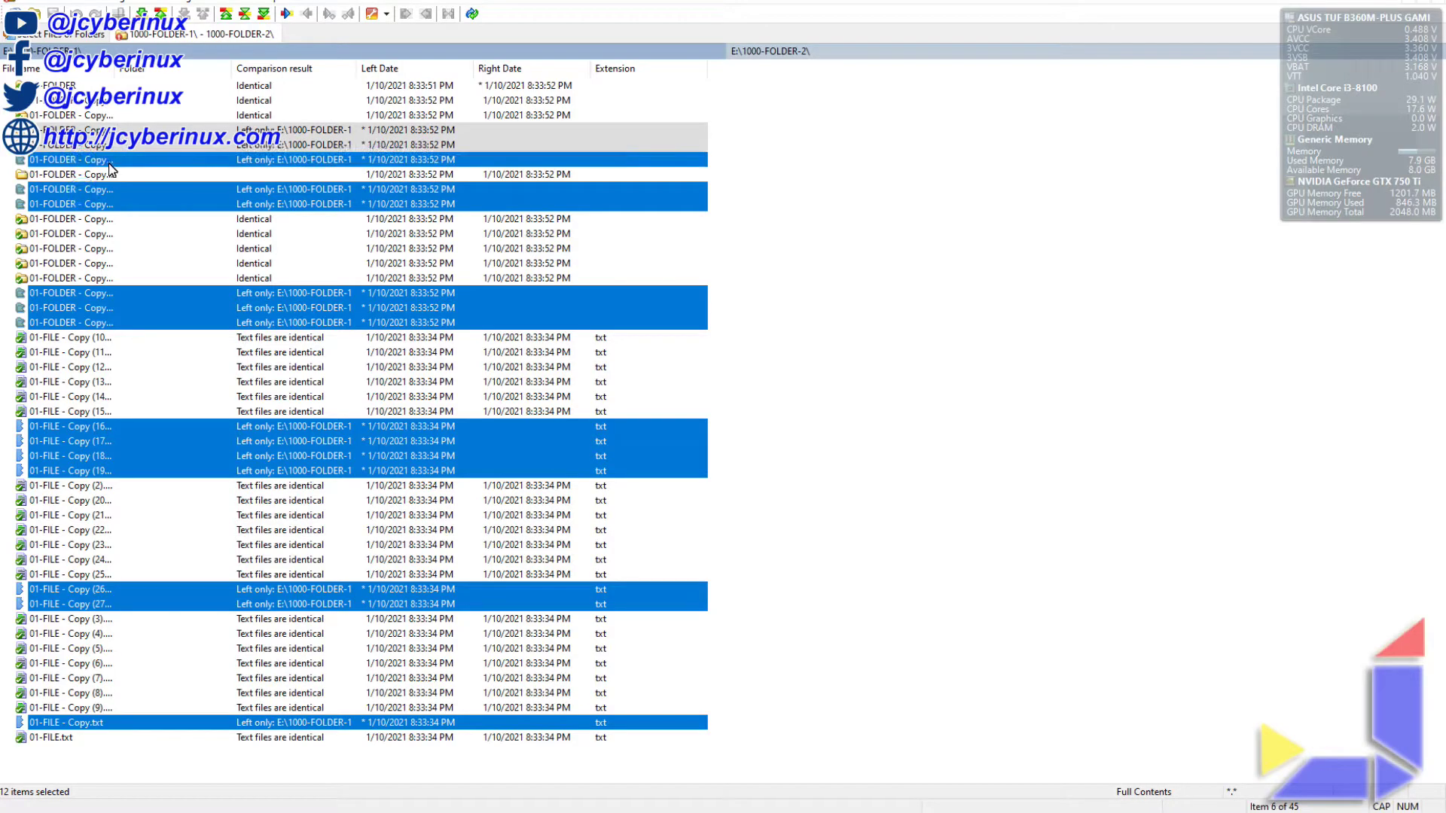
pyautogui.keyDown('ctrl'); pyautogui.click(77, 128); pyautogui.keyUp('ctrl')
# Step: Copy the 15 selected items Left to Right, confirm, and clear the selection
pyautogui.rightClick(116, 132)
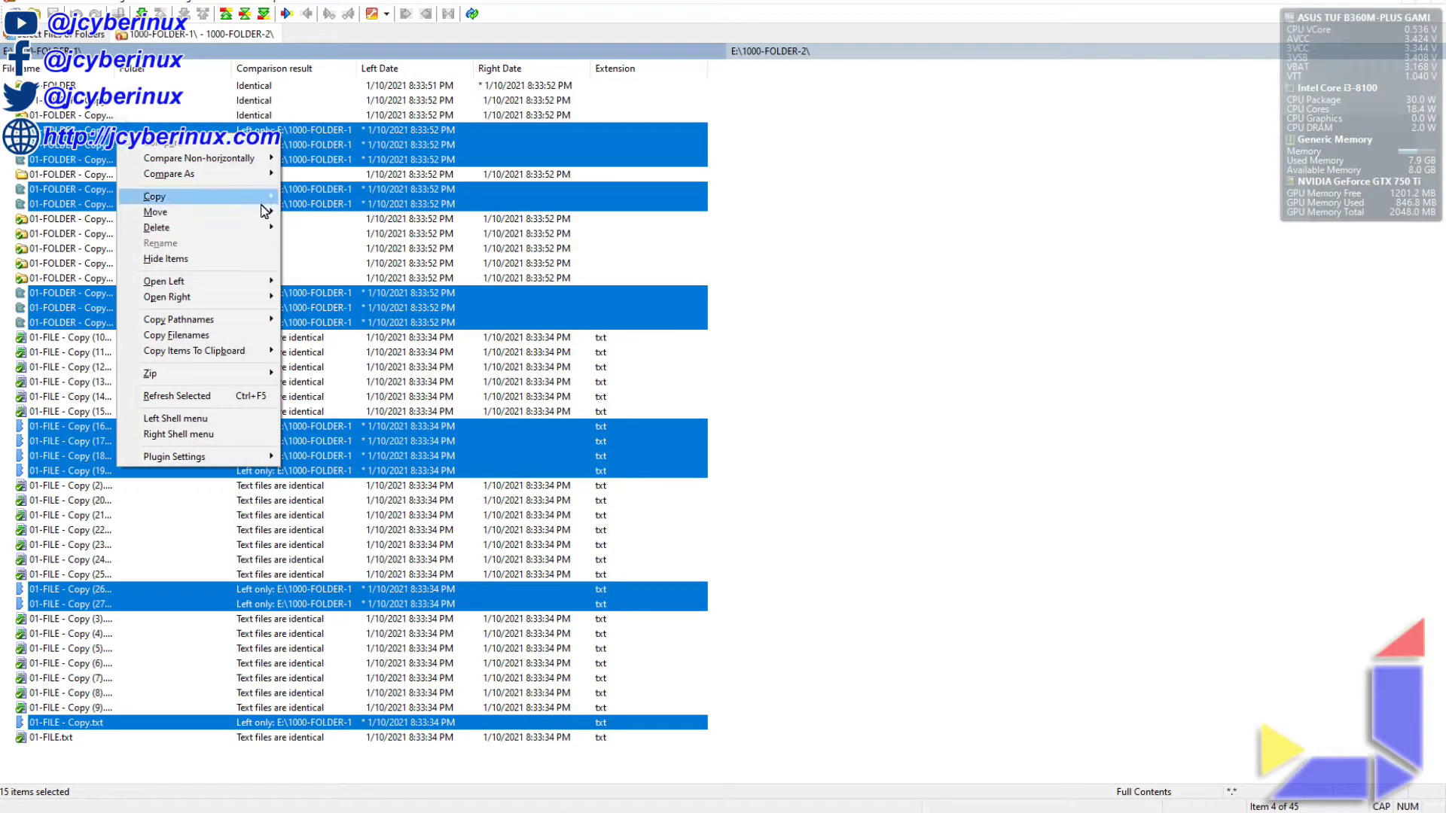
pyautogui.moveTo(154, 196)
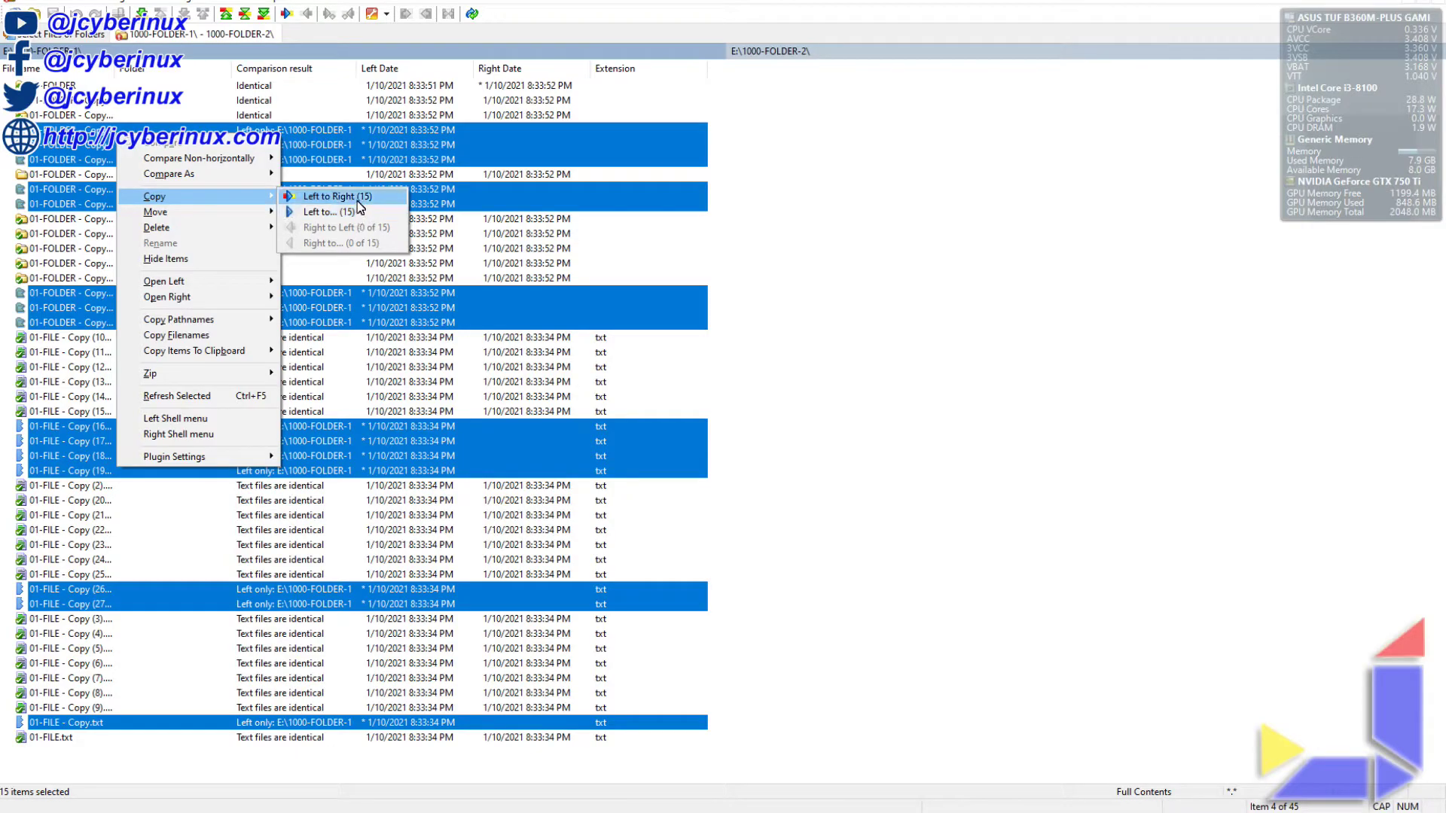
pyautogui.click(359, 199)
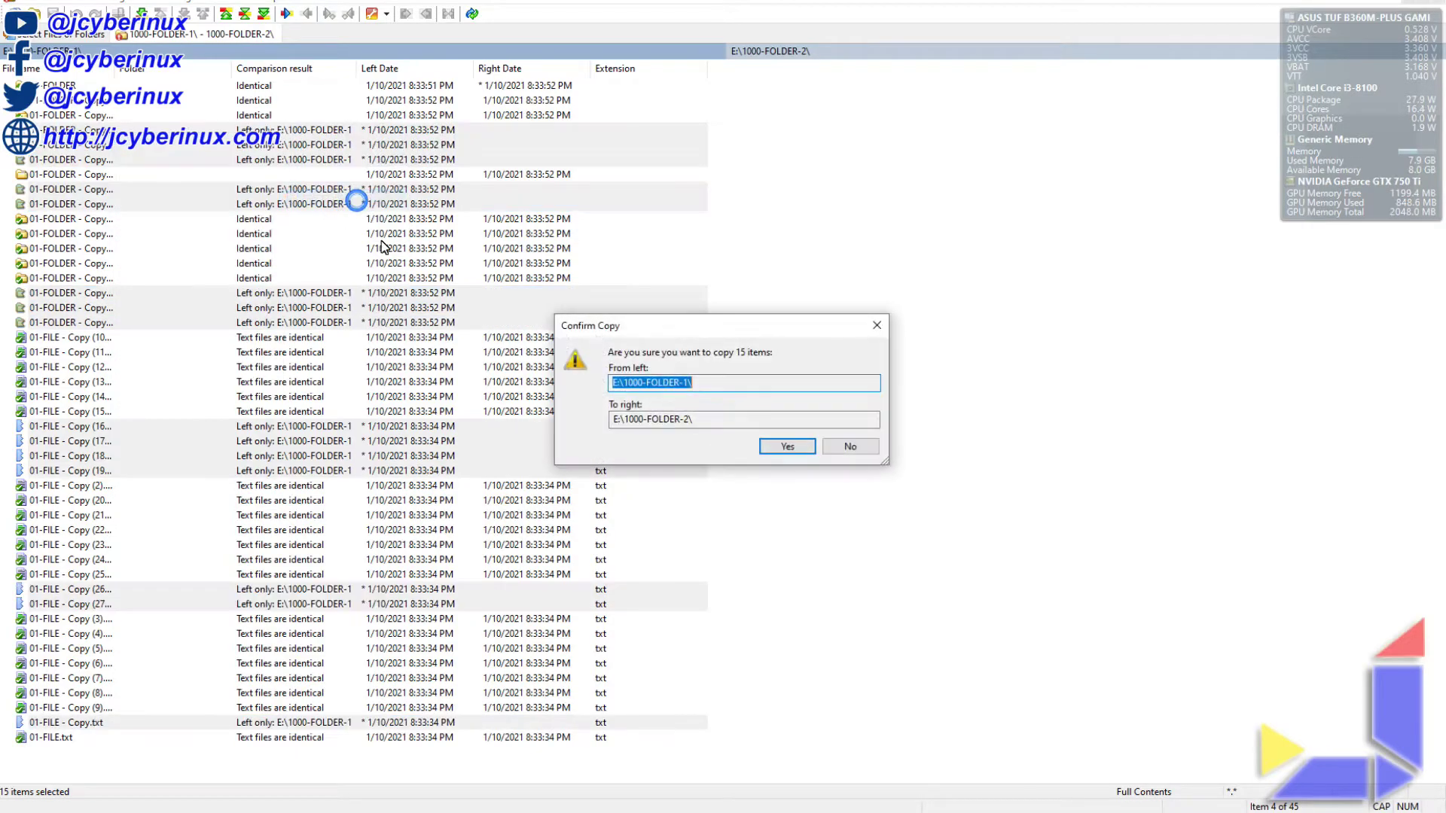
pyautogui.click(783, 447)
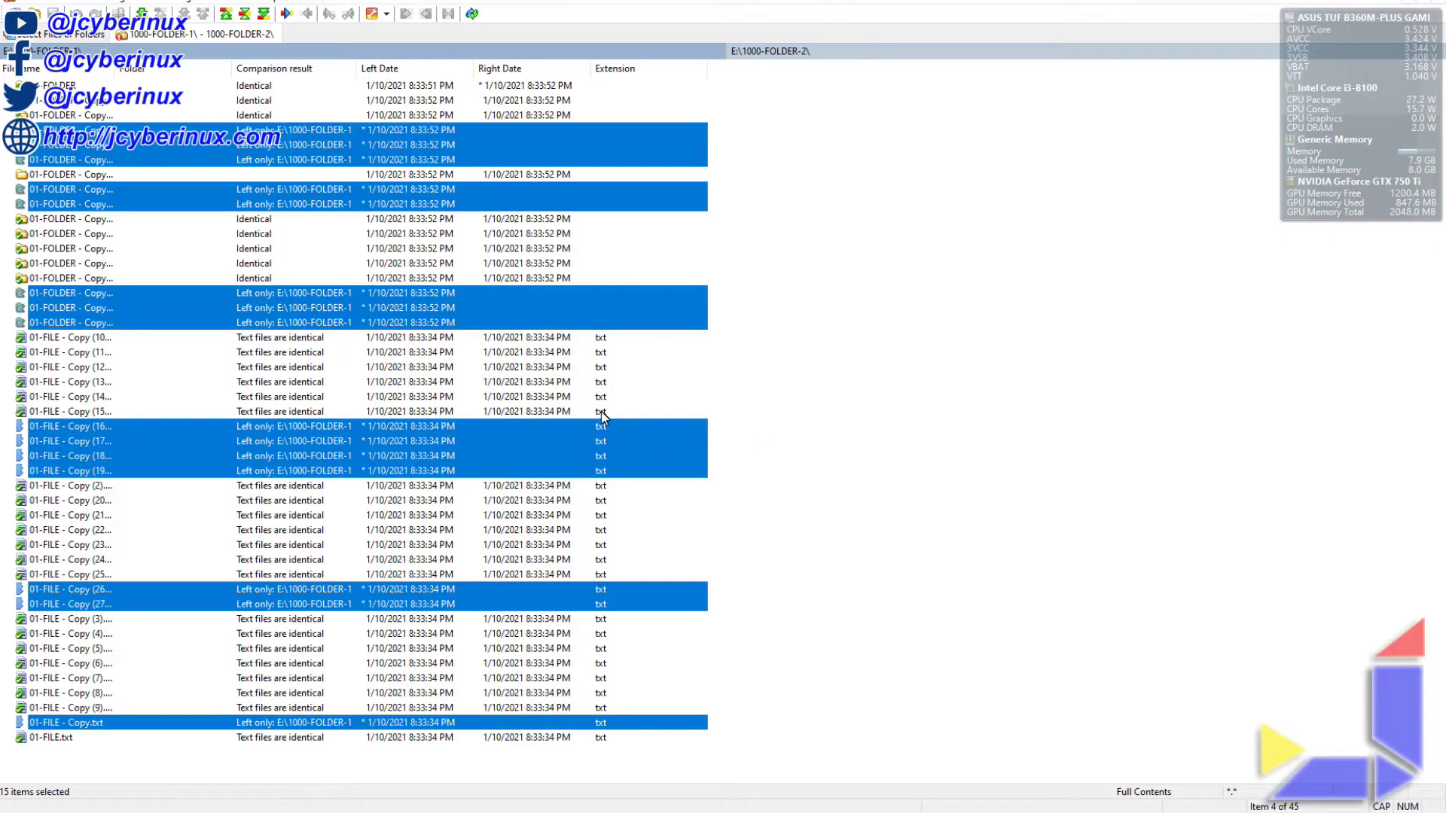
pyautogui.click(879, 234)
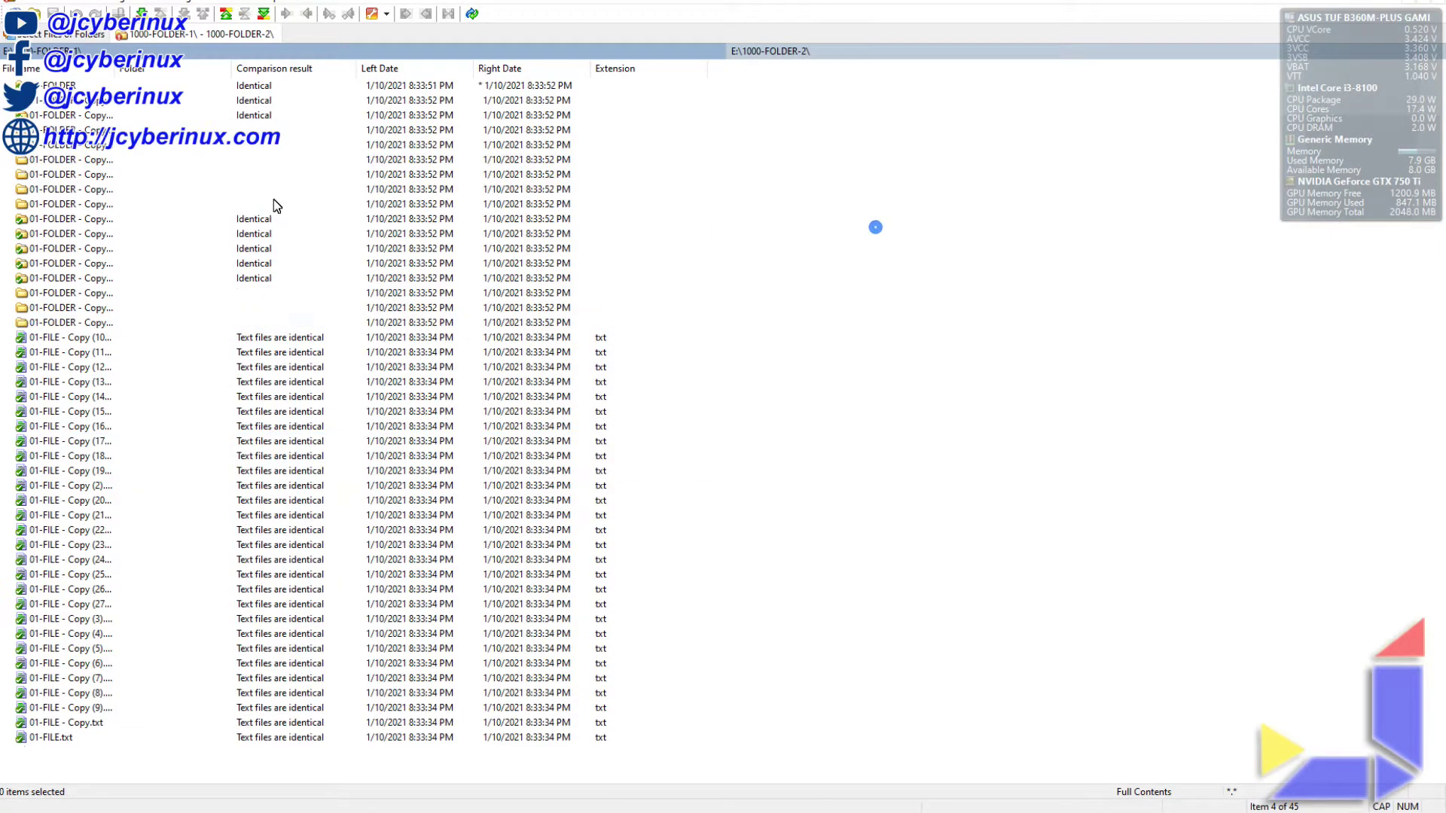